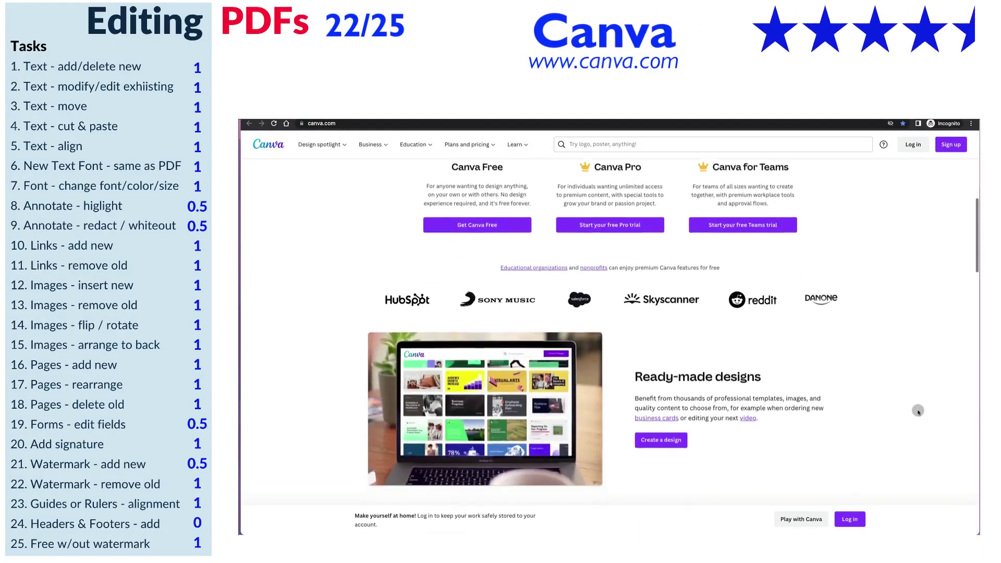
{"action": "scroll", "coordinate": [917, 411], "scroll_direction": "down", "scroll_amount": 2}
{"action": "scroll", "coordinate": [917, 410], "scroll_direction": "down", "scroll_amount": 2}
{"action": "scroll", "coordinate": [917, 411], "scroll_direction": "down", "scroll_amount": 3}
{"action": "scroll", "coordinate": [917, 411], "scroll_direction": "down", "scroll_amount": 2}
{"action": "scroll", "coordinate": [917, 410], "scroll_direction": "down", "scroll_amount": 2}
{"action": "scroll", "coordinate": [917, 410], "scroll_direction": "down", "scroll_amount": 2}
{"action": "scroll", "coordinate": [917, 410], "scroll_direction": "down", "scroll_amount": 3}
{"action": "scroll", "coordinate": [918, 410], "scroll_direction": "down", "scroll_amount": 2}
{"action": "scroll", "coordinate": [917, 412], "scroll_direction": "down", "scroll_amount": 3}
- Open Canva's free online PDF editor page and expand the FAQs on access and limitations
{"action": "key", "text": "Home"}
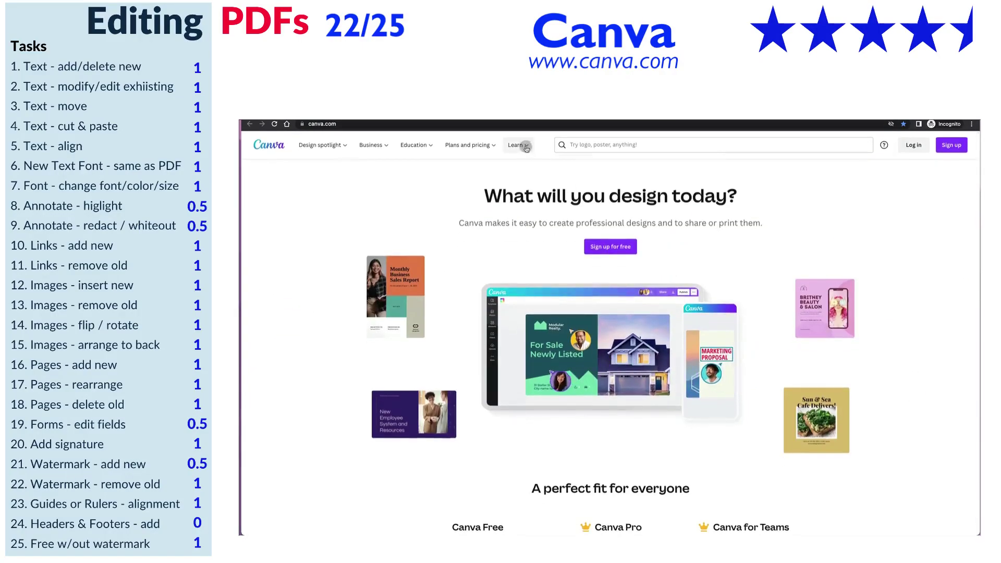
{"action": "mouse_move", "coordinate": [372, 145]}
{"action": "left_click", "coordinate": [332, 269]}
{"action": "scroll", "coordinate": [889, 422], "scroll_direction": "down", "scroll_amount": 1}
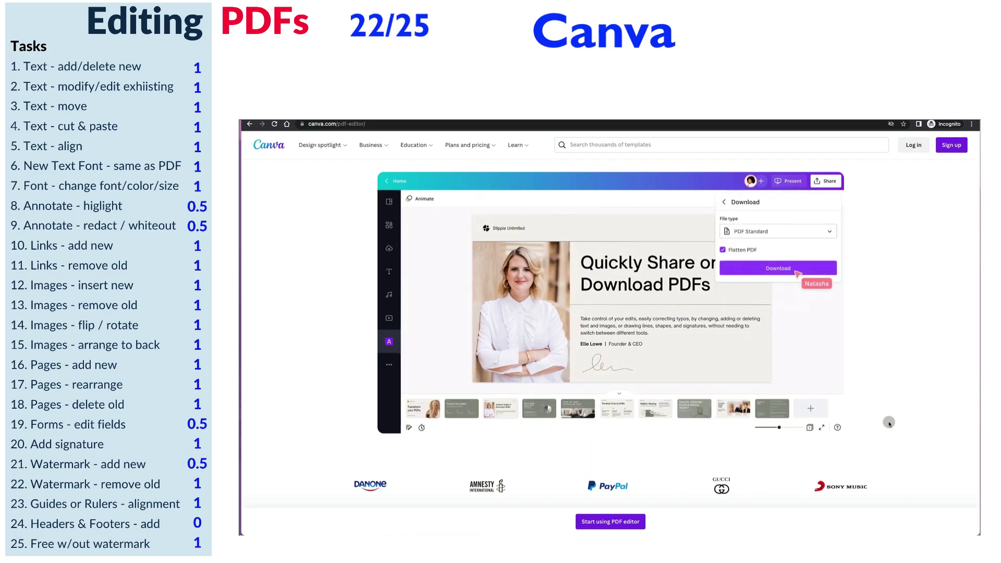
{"action": "scroll", "coordinate": [889, 423], "scroll_direction": "down", "scroll_amount": 5}
{"action": "scroll", "coordinate": [891, 439], "scroll_direction": "down", "scroll_amount": 3}
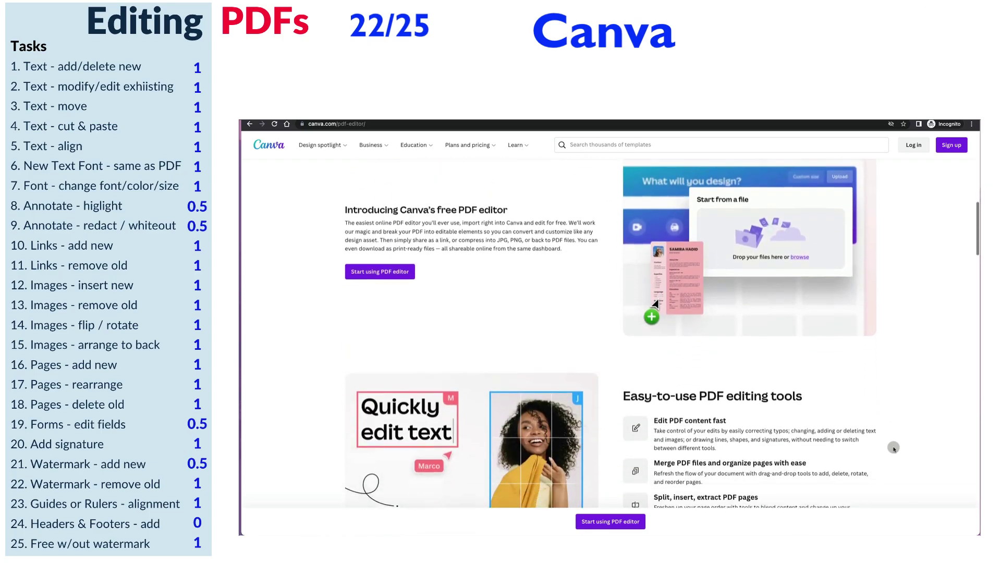
{"action": "scroll", "coordinate": [893, 447], "scroll_direction": "down", "scroll_amount": 3}
{"action": "scroll", "coordinate": [893, 448], "scroll_direction": "down", "scroll_amount": 2}
{"action": "scroll", "coordinate": [893, 448], "scroll_direction": "down", "scroll_amount": 3}
{"action": "scroll", "coordinate": [894, 448], "scroll_direction": "down", "scroll_amount": 1}
{"action": "scroll", "coordinate": [893, 447], "scroll_direction": "down", "scroll_amount": 3}
{"action": "scroll", "coordinate": [893, 447], "scroll_direction": "down", "scroll_amount": 2}
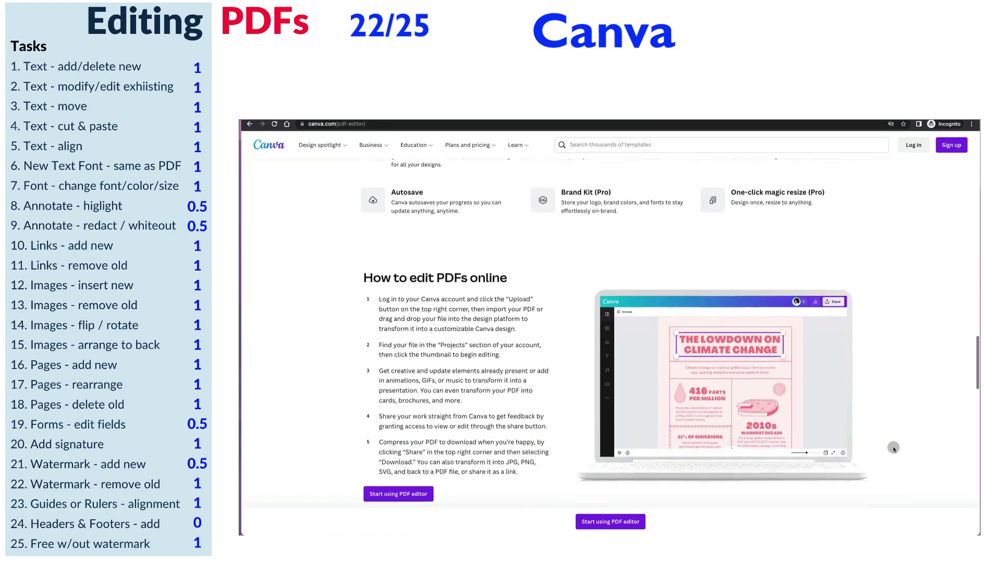
{"action": "scroll", "coordinate": [892, 448], "scroll_direction": "down", "scroll_amount": 2}
{"action": "scroll", "coordinate": [892, 448], "scroll_direction": "down", "scroll_amount": 3}
{"action": "scroll", "coordinate": [893, 448], "scroll_direction": "down", "scroll_amount": 2}
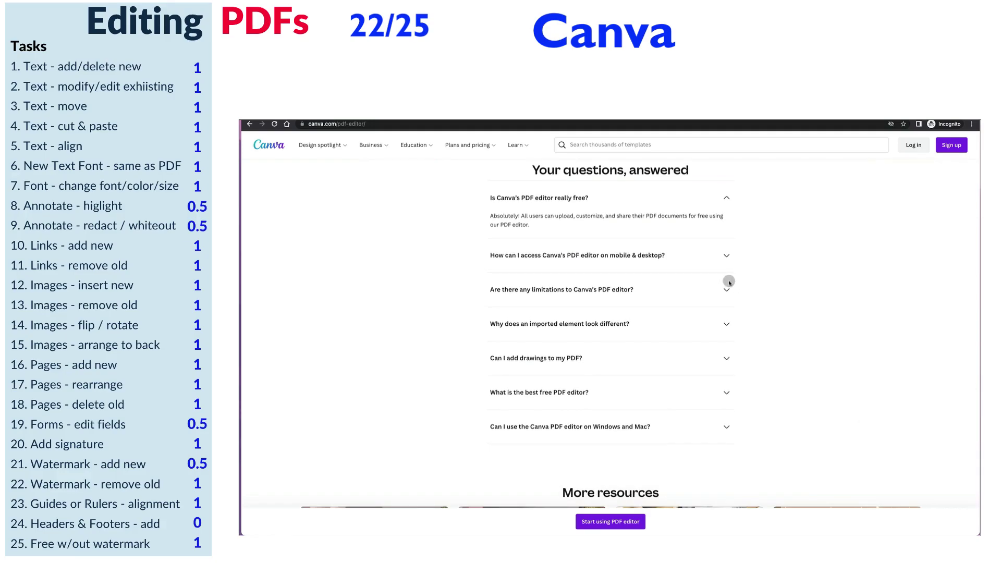
{"action": "left_click", "coordinate": [725, 255]}
{"action": "left_click", "coordinate": [725, 391]}
{"action": "scroll", "coordinate": [816, 426], "scroll_direction": "down", "scroll_amount": 2}
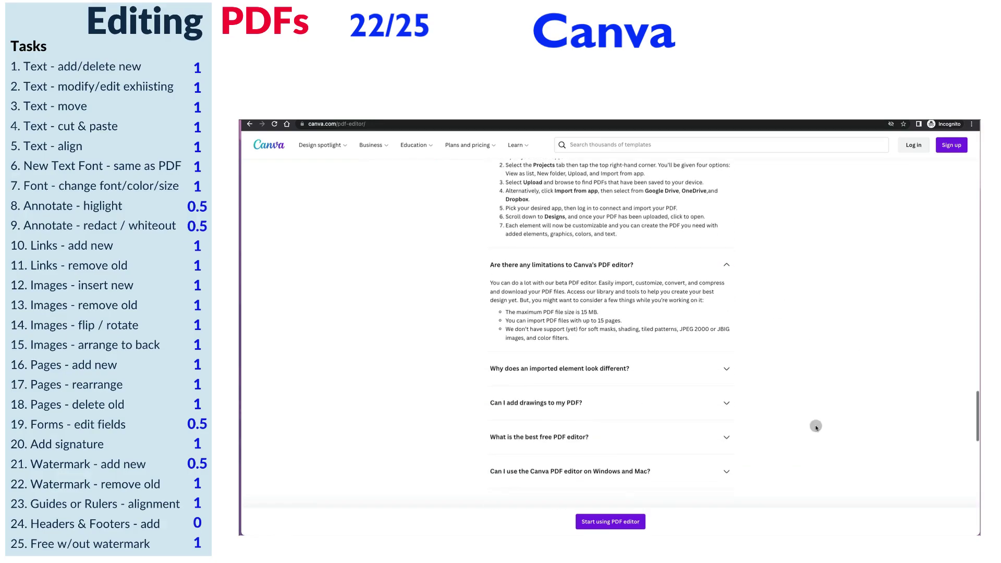
{"action": "scroll", "coordinate": [816, 426], "scroll_direction": "down", "scroll_amount": 1}
- Expand the FAQs on imported elements, drawings, best editor and Windows/Mac, then go to sign-in
{"action": "left_click", "coordinate": [727, 281]}
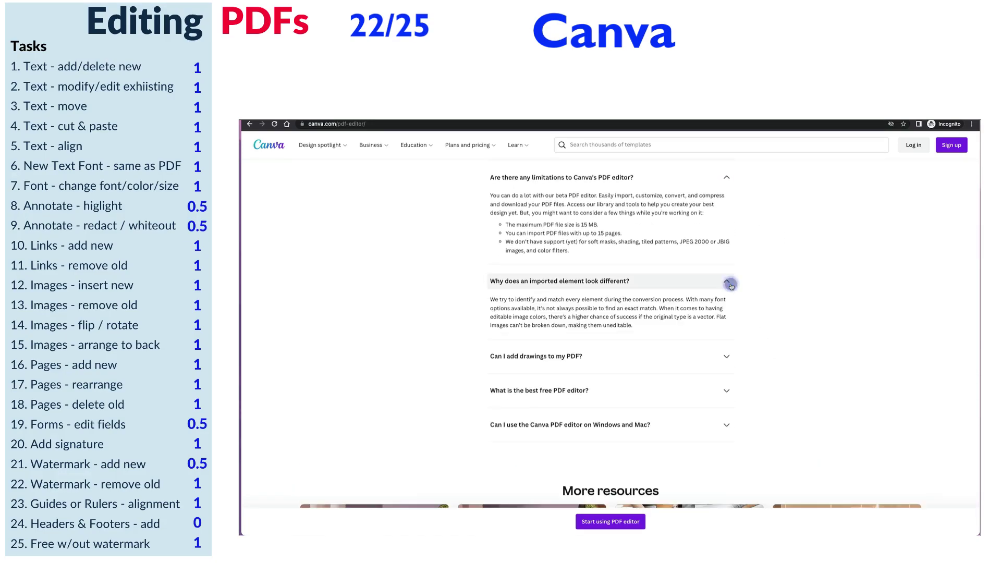
{"action": "left_click", "coordinate": [726, 356]}
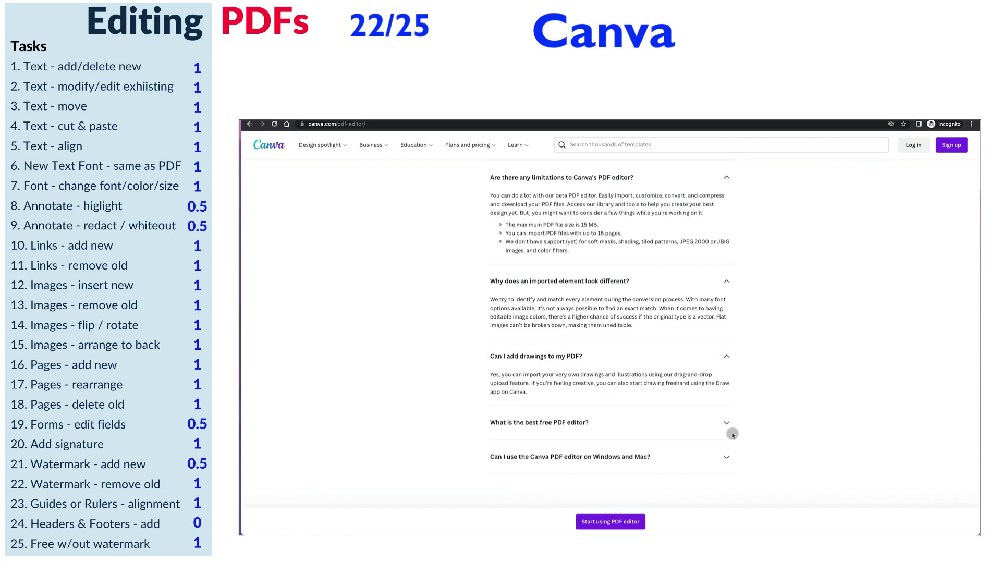
{"action": "left_click", "coordinate": [730, 429]}
{"action": "scroll", "coordinate": [782, 430], "scroll_direction": "down", "scroll_amount": 2}
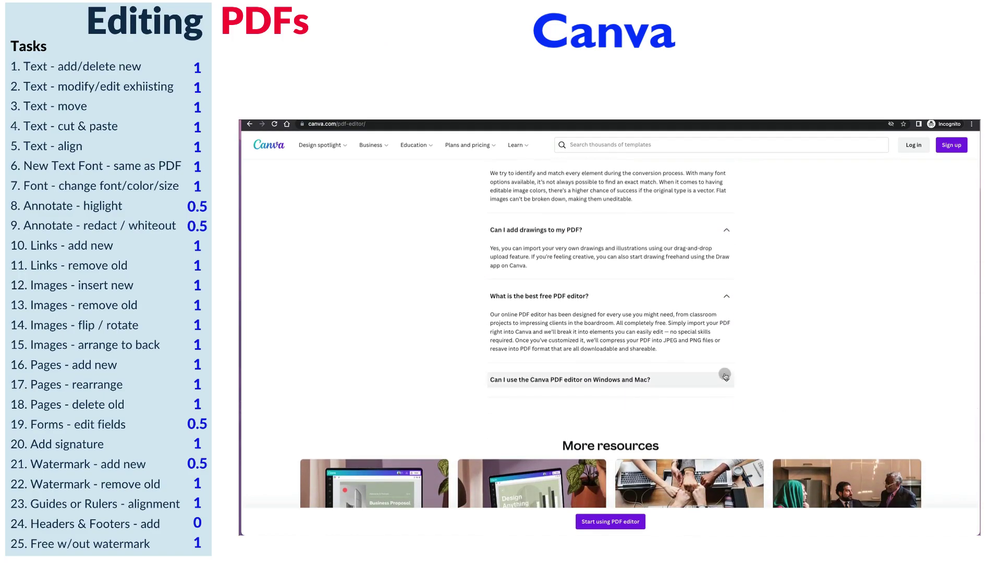
{"action": "left_click", "coordinate": [725, 376]}
{"action": "scroll", "coordinate": [856, 394], "scroll_direction": "down", "scroll_amount": 2}
{"action": "left_click", "coordinate": [488, 548]}
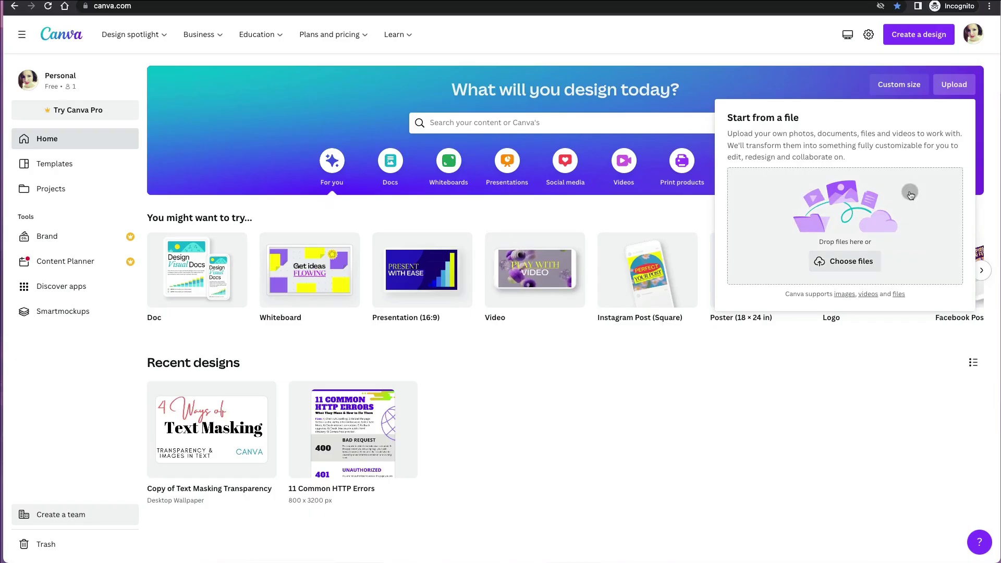
- Upload 'Edit PDF Acrobat Alternatives copy.pdf' from the computer into Canva
{"action": "left_click", "coordinate": [846, 266]}
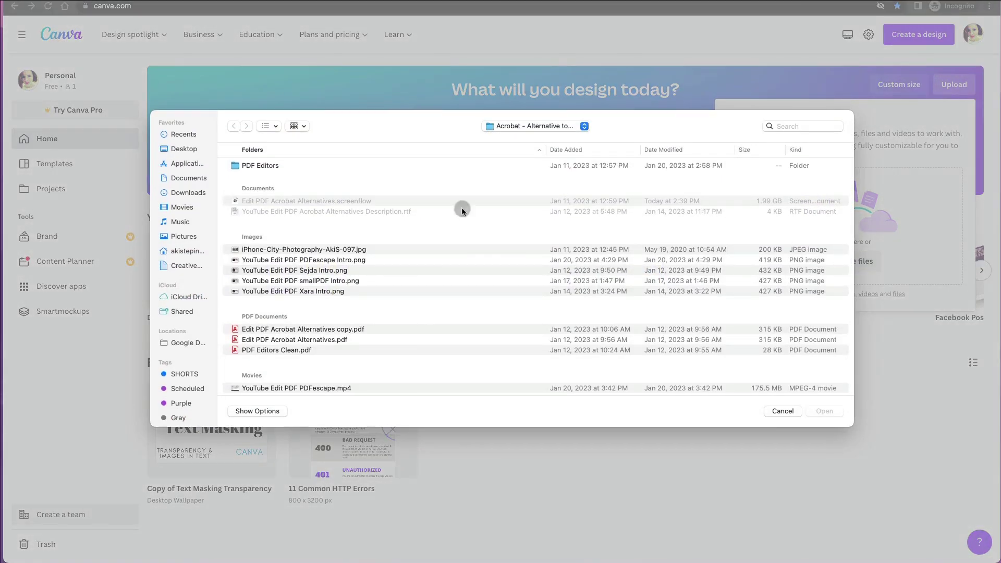
{"action": "left_click", "coordinate": [315, 330]}
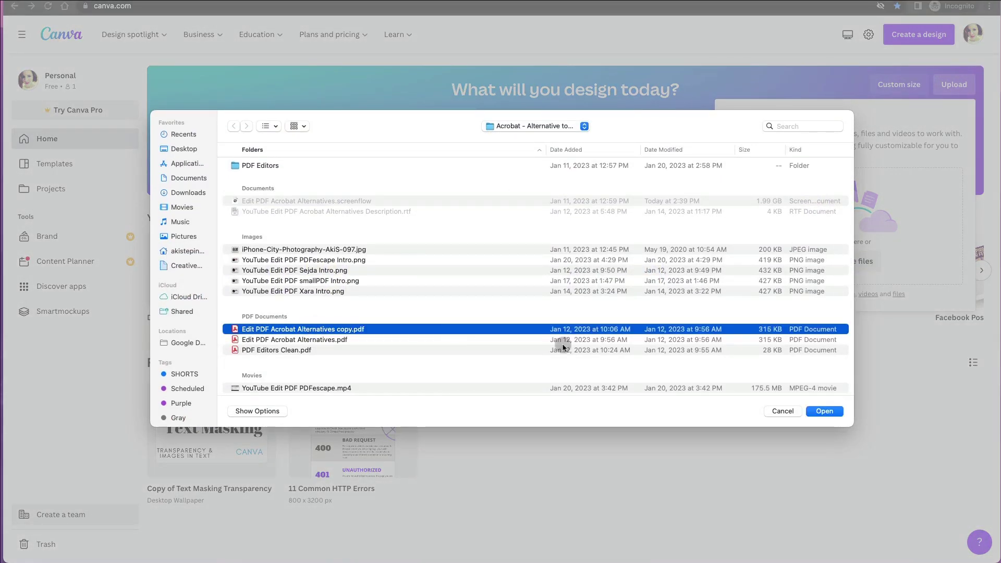
{"action": "left_click", "coordinate": [828, 411]}
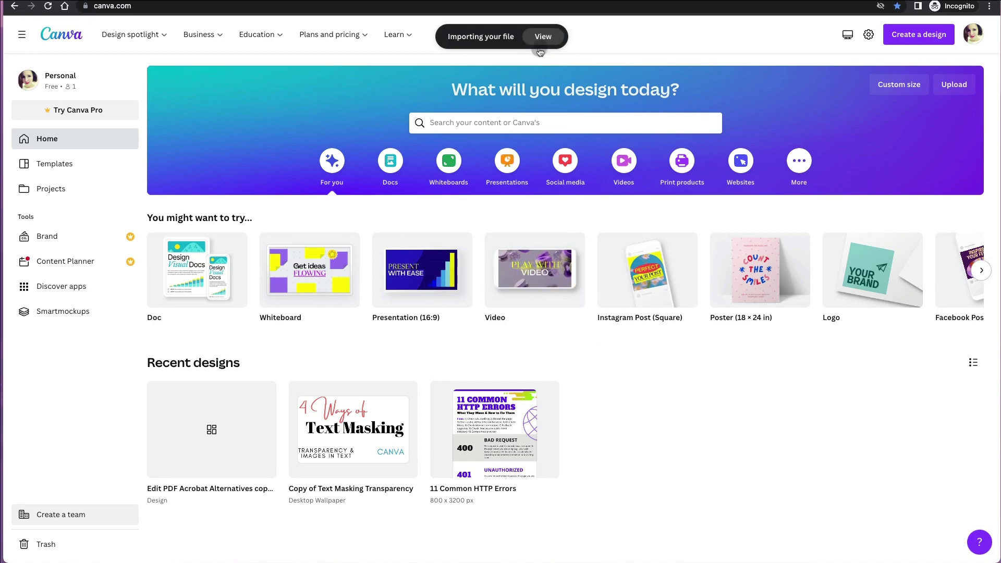
- Open the imported design, dismiss the prompts, collapse Templates and zoom to 86%
{"action": "left_click", "coordinate": [206, 448]}
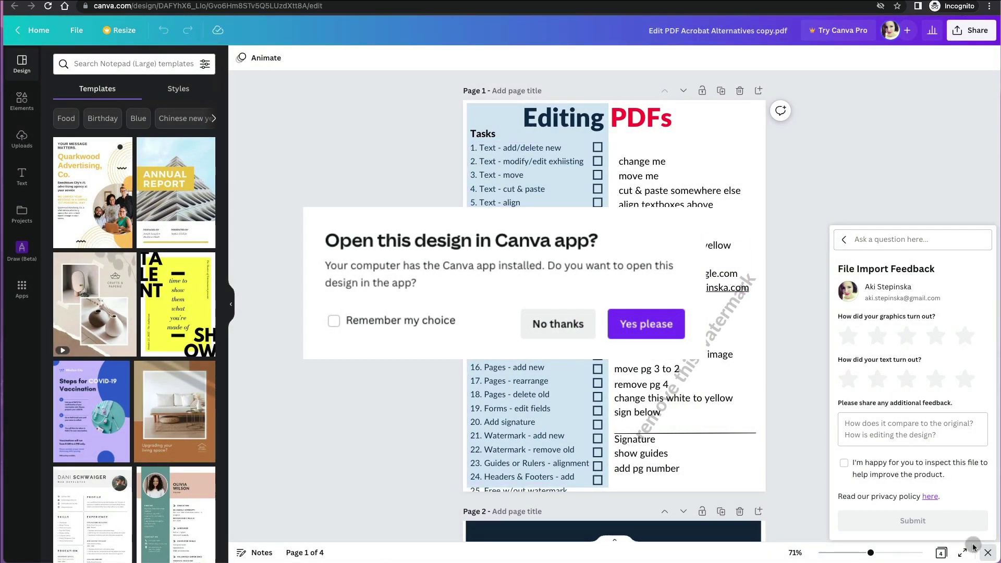
{"action": "left_click", "coordinate": [987, 552]}
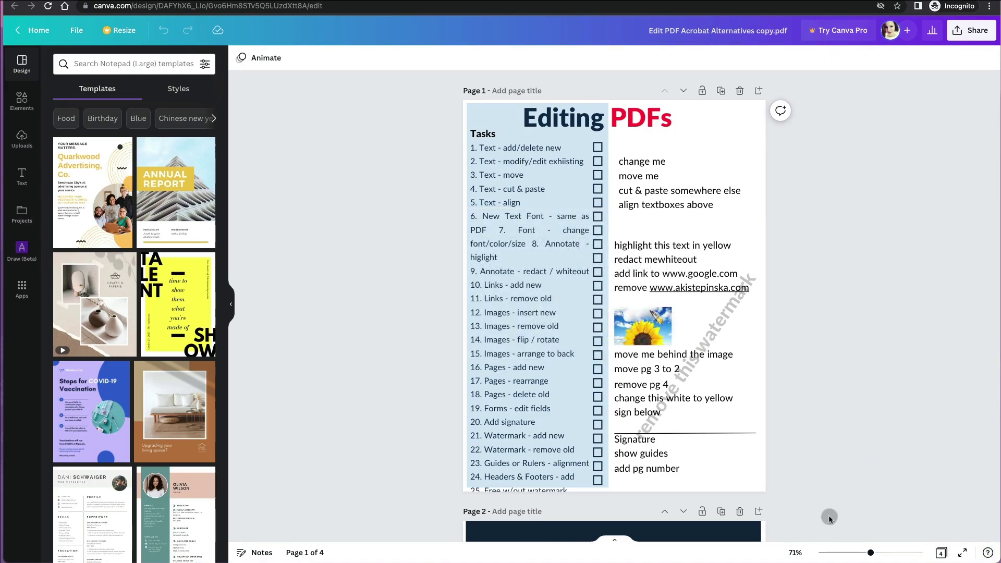
{"action": "left_click", "coordinate": [231, 303]}
{"action": "mouse_move", "coordinate": [873, 552]}
{"action": "left_mouse_down"}
{"action": "mouse_move", "coordinate": [894, 552]}
{"action": "mouse_move", "coordinate": [876, 552]}
{"action": "left_mouse_up"}
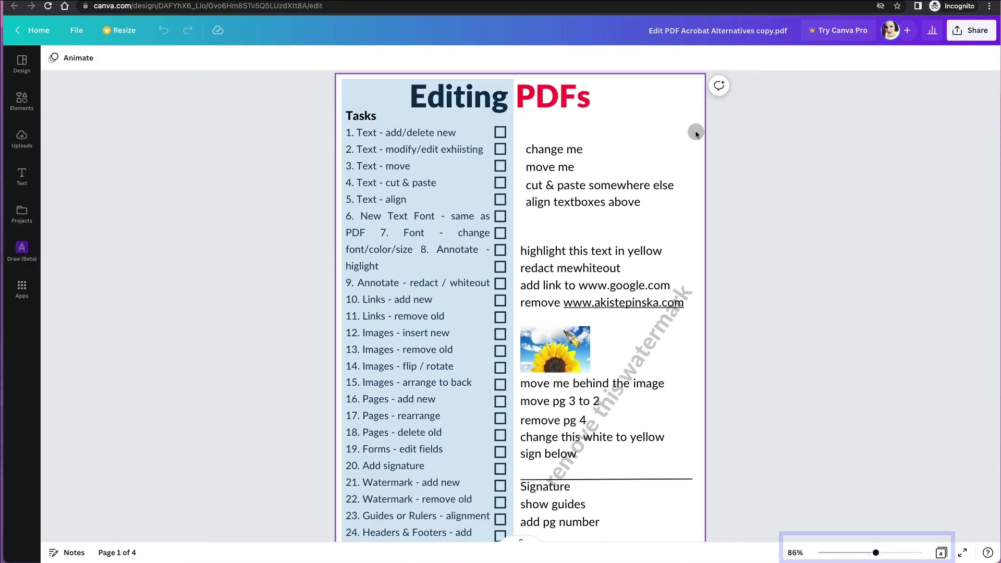
- Select the 'change me' text box and duplicate it
{"action": "left_click", "coordinate": [449, 108]}
{"action": "left_click", "coordinate": [576, 136]}
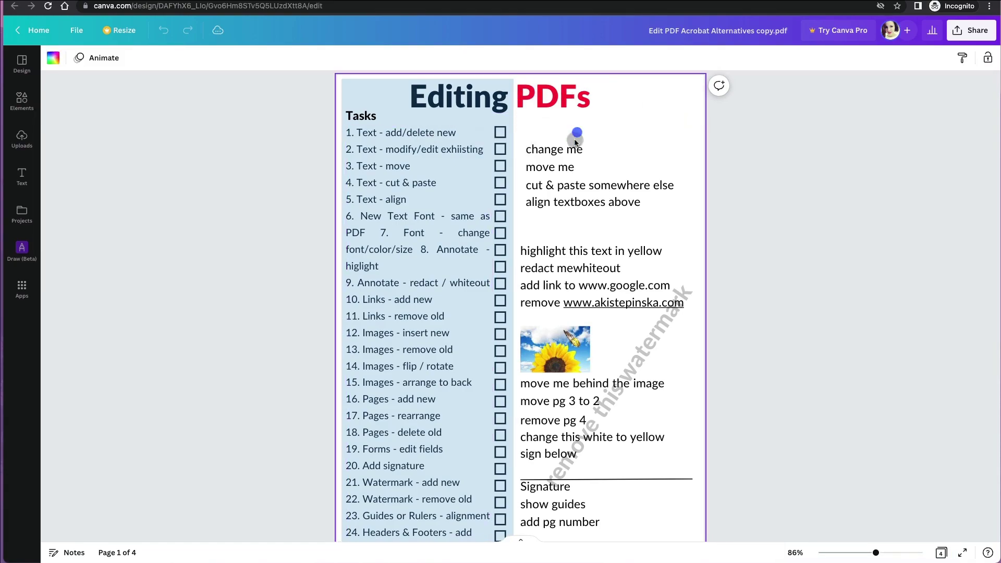
{"action": "left_click", "coordinate": [554, 149]}
{"action": "key", "text": "Escape"}
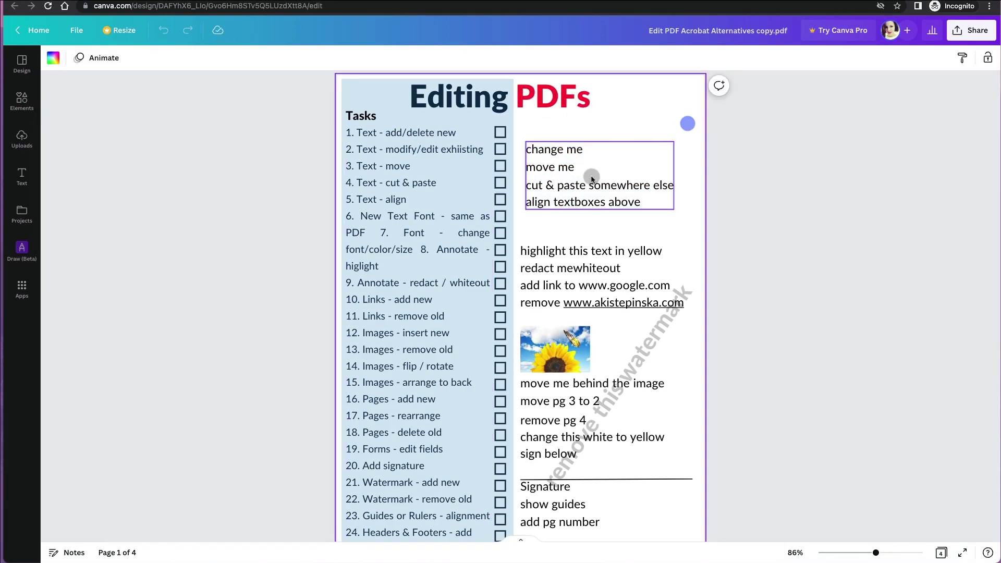
{"action": "left_click", "coordinate": [588, 185]}
{"action": "key", "text": "ctrl+d"}
- Stack the upper copy above the other and trim it to a single line
{"action": "left_click_drag", "start_coordinate": [588, 185], "coordinate": [590, 215]}
{"action": "left_click_drag", "start_coordinate": [565, 159], "coordinate": [565, 131]}
{"action": "double_click", "coordinate": [611, 157]}
{"action": "left_click_drag", "start_coordinate": [643, 177], "coordinate": [525, 146]}
{"action": "key", "text": "BackSpace"}
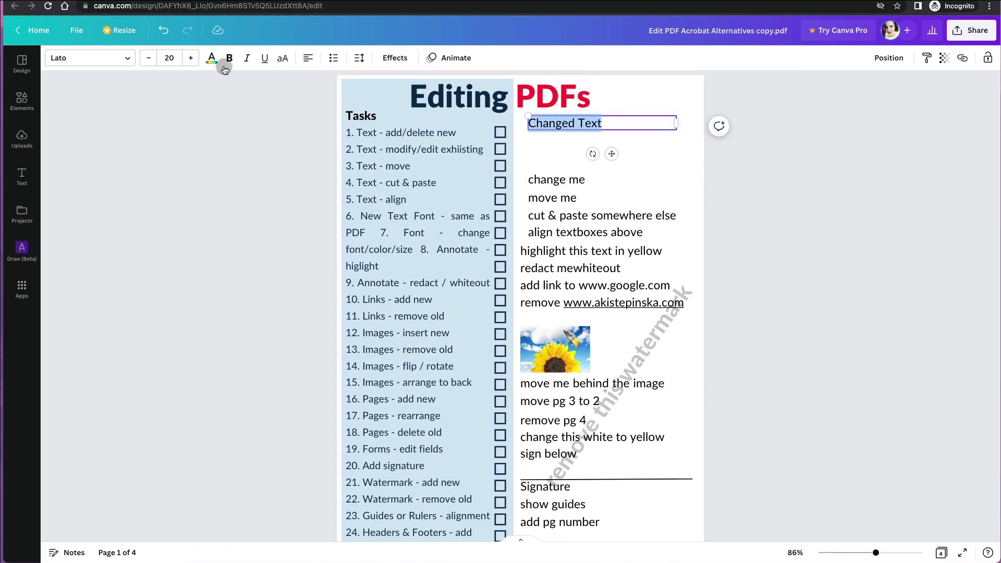
- Give 'Changed Text' the Sanchez font, size 32 and a light-blue colour
{"action": "left_click", "coordinate": [125, 58]}
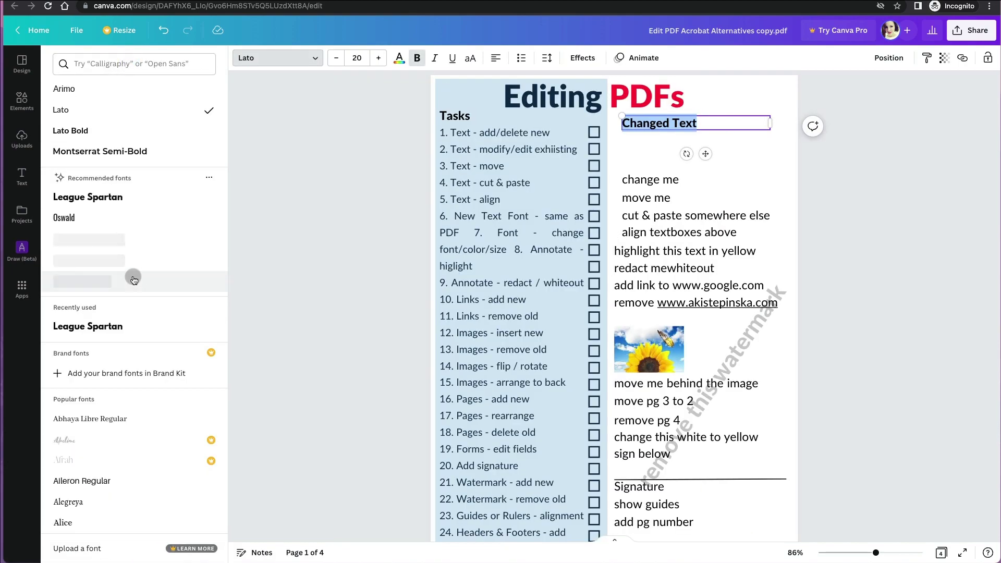
{"action": "scroll", "coordinate": [133, 277], "scroll_direction": "down", "scroll_amount": 5}
{"action": "scroll", "coordinate": [135, 262], "scroll_direction": "down", "scroll_amount": 5}
{"action": "scroll", "coordinate": [136, 260], "scroll_direction": "down", "scroll_amount": 5}
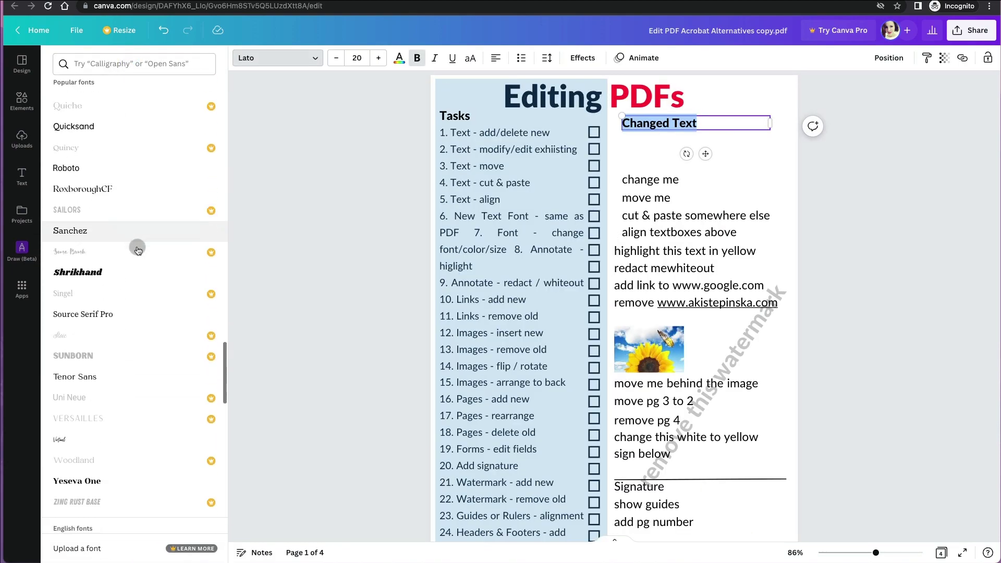
{"action": "scroll", "coordinate": [136, 247], "scroll_direction": "down", "scroll_amount": 5}
{"action": "scroll", "coordinate": [136, 246], "scroll_direction": "down", "scroll_amount": 5}
{"action": "left_click", "coordinate": [123, 137]}
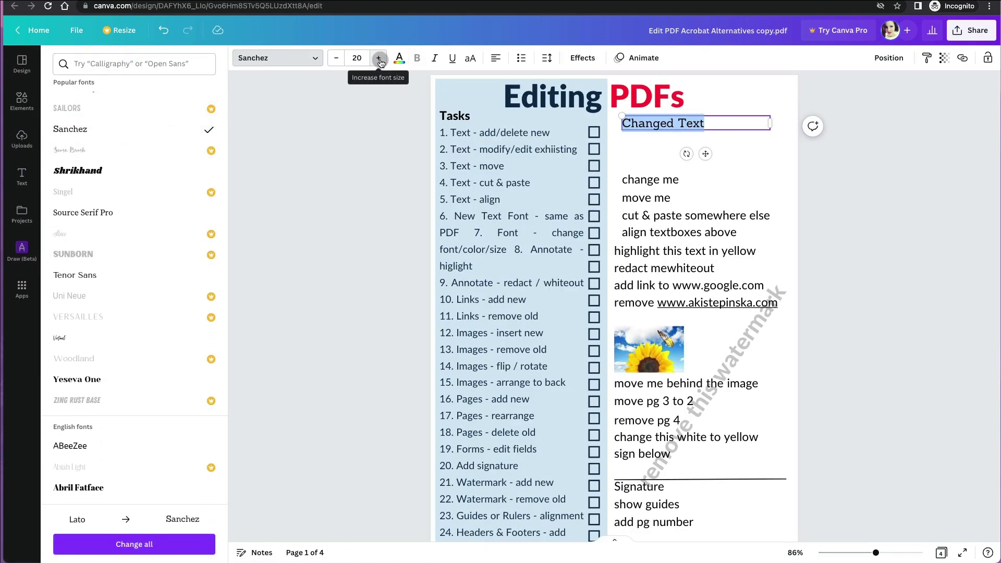
{"action": "left_click", "coordinate": [357, 58]}
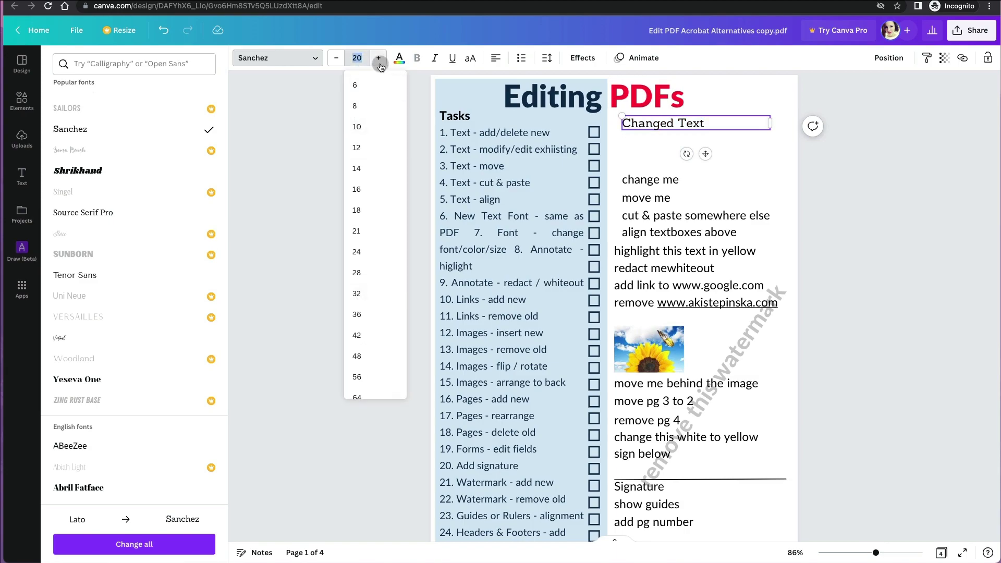
{"action": "left_click", "coordinate": [379, 59]}
{"action": "left_click", "coordinate": [371, 275]}
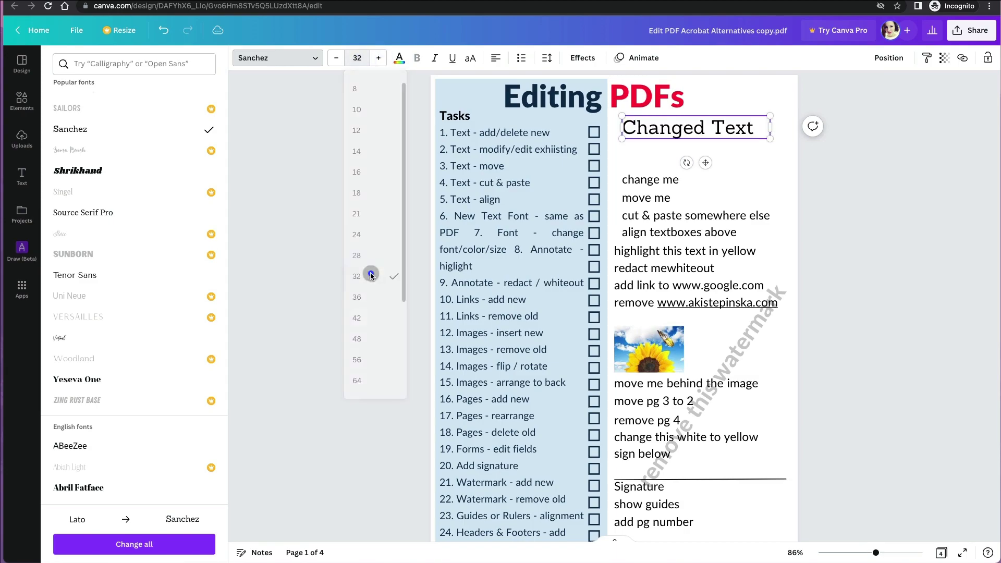
{"action": "left_click", "coordinate": [399, 57]}
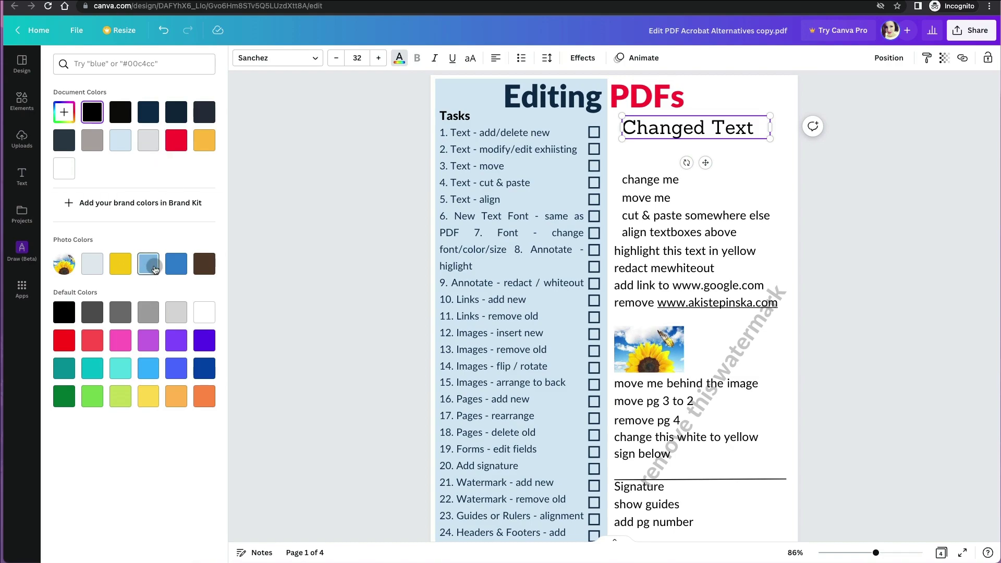
{"action": "left_click", "coordinate": [152, 267]}
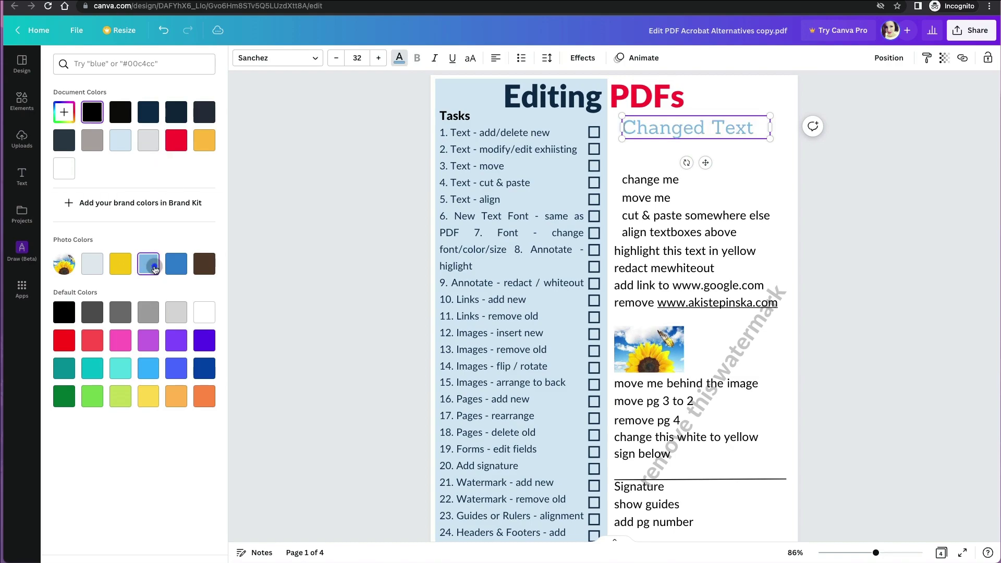
- Toggle uppercase on and off and recolour 'Changed Text' a darker blue
{"action": "left_click", "coordinate": [65, 112]}
{"action": "left_click", "coordinate": [387, 99]}
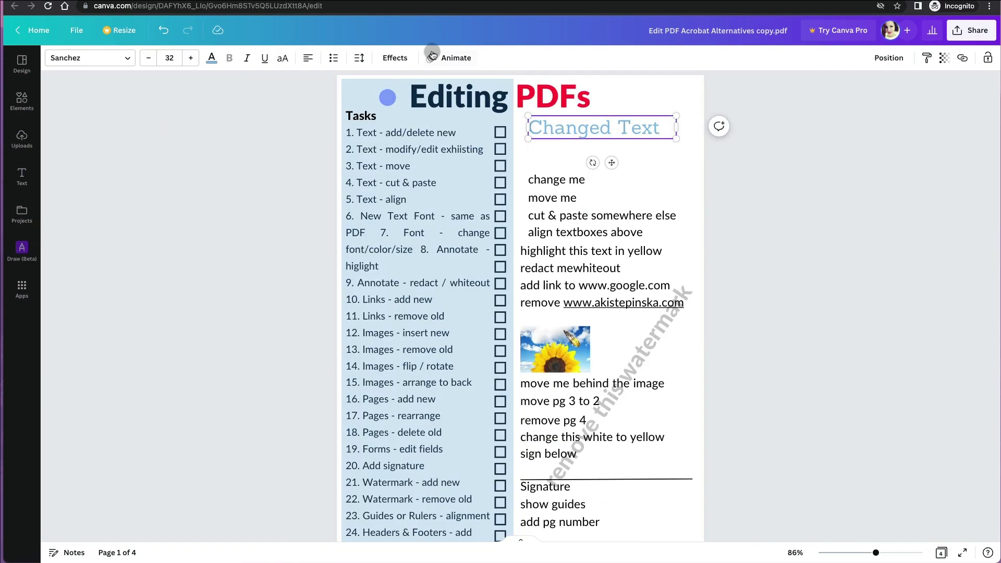
{"action": "triple_click", "coordinate": [560, 127]}
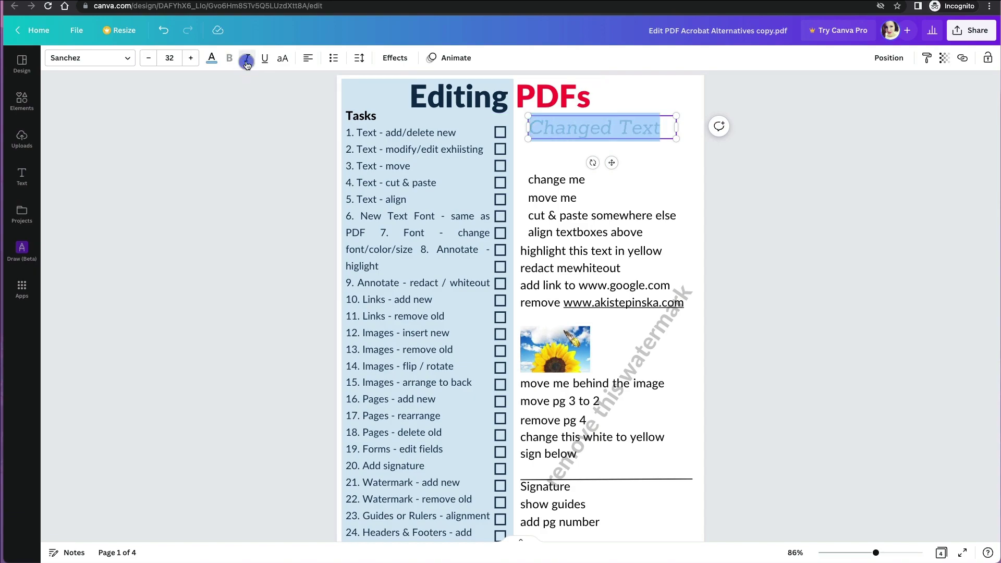
{"action": "left_click", "coordinate": [285, 58]}
{"action": "left_click", "coordinate": [285, 58]}
{"action": "left_click", "coordinate": [212, 58]}
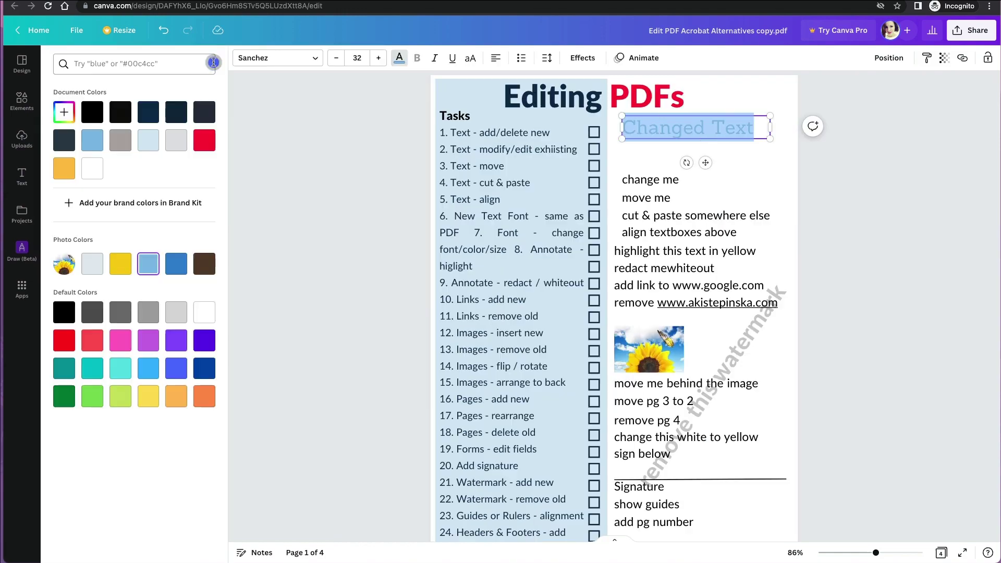
{"action": "left_click", "coordinate": [176, 374]}
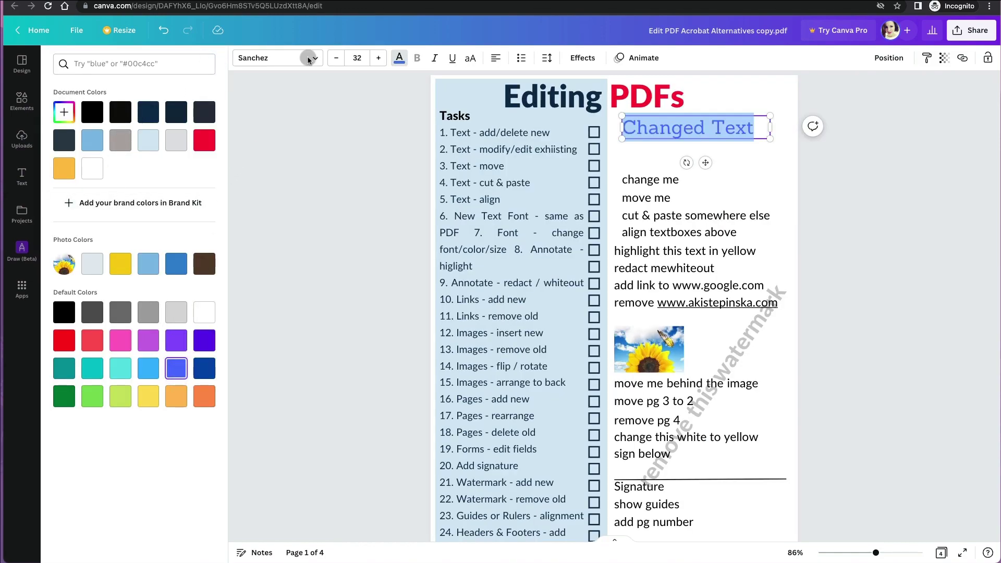
- Try different alignments and a bullet, then widen the heading's letter spacing
{"action": "left_click", "coordinate": [494, 62]}
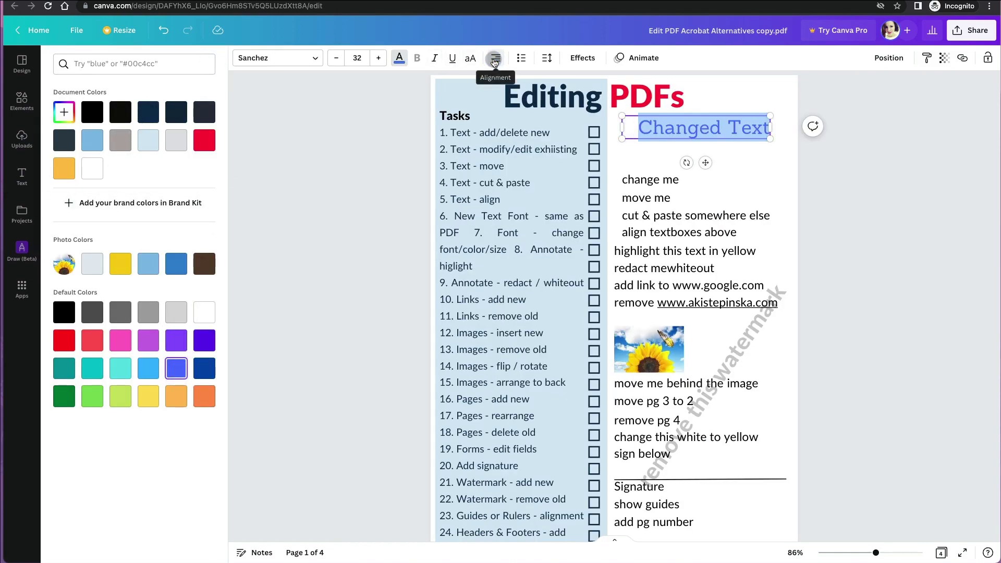
{"action": "left_click", "coordinate": [494, 62]}
{"action": "left_click", "coordinate": [521, 62]}
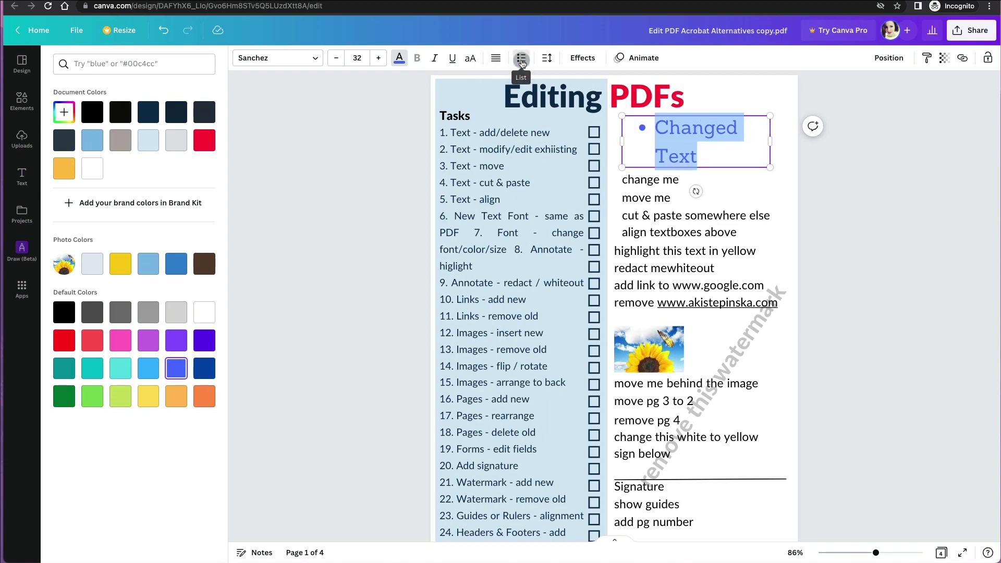
{"action": "left_click", "coordinate": [527, 63]}
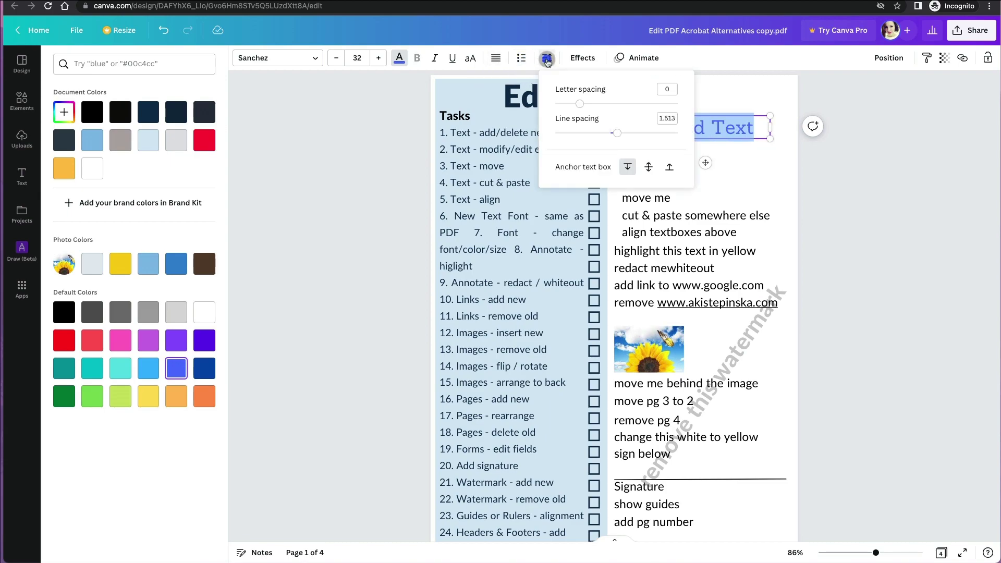
{"action": "left_click_drag", "start_coordinate": [582, 110], "coordinate": [588, 111]}
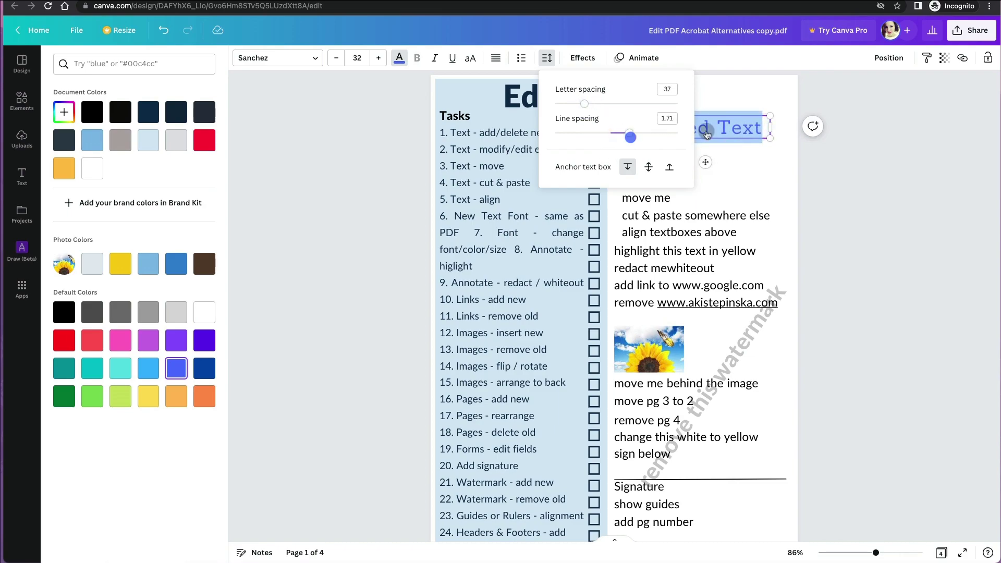
- Add a second line 'Two Lines', tighten line spacing, and enlarge the heading box
{"action": "left_click", "coordinate": [736, 129]}
{"action": "key", "text": "Return"}
{"action": "type", "text": "Two Lines"}
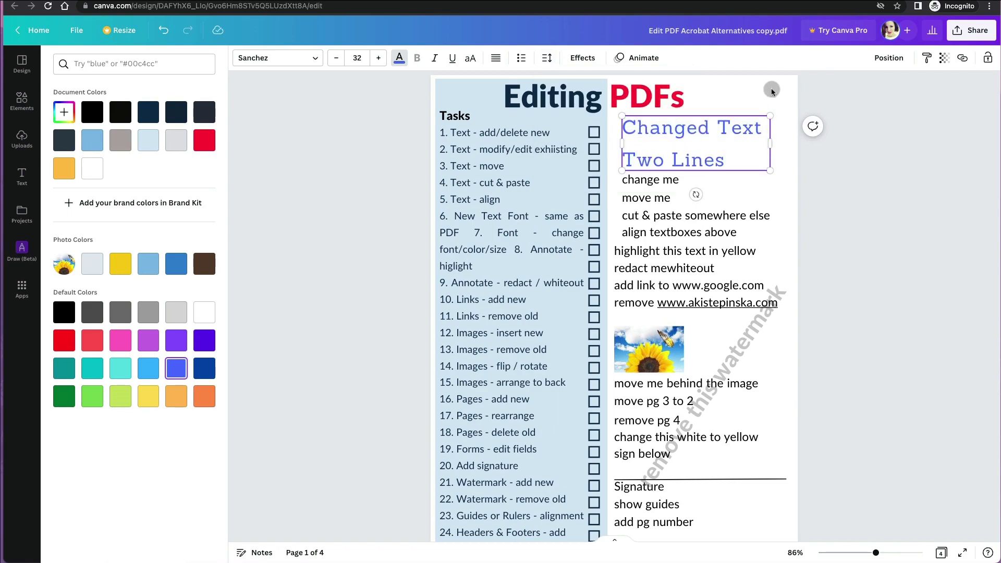
{"action": "key", "text": "Escape"}
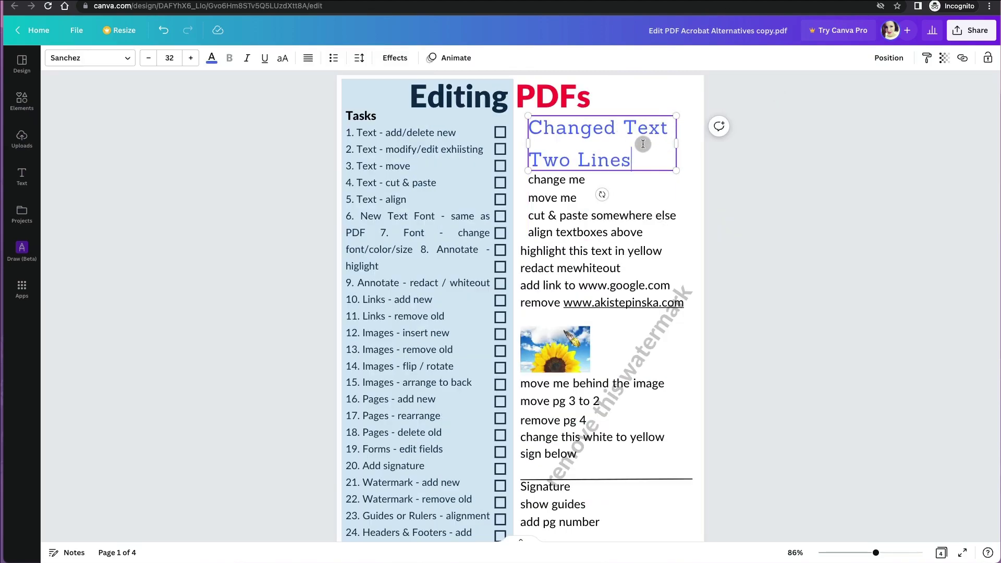
{"action": "key", "text": "ctrl+a"}
{"action": "left_click", "coordinate": [360, 59]}
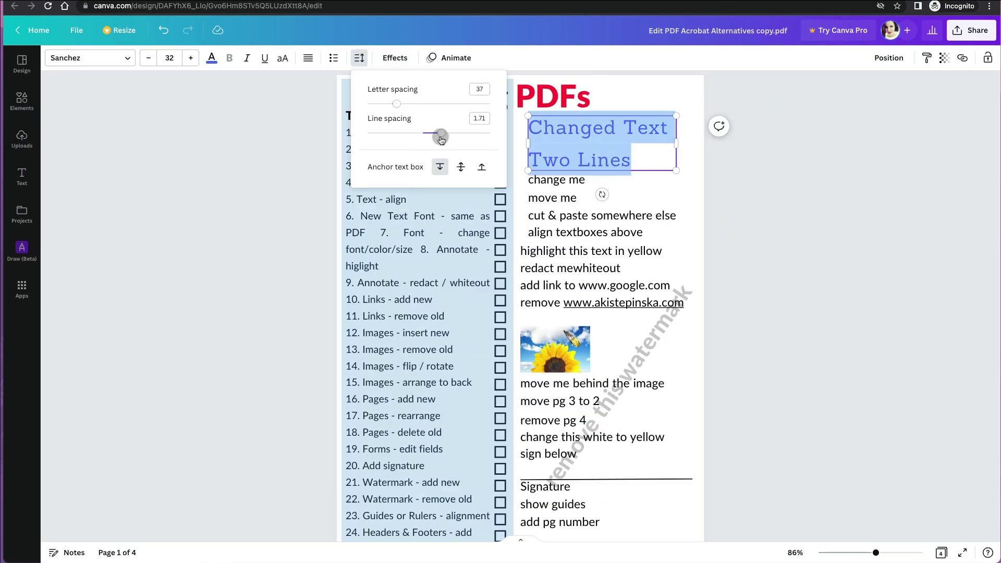
{"action": "left_click_drag", "start_coordinate": [440, 139], "coordinate": [422, 141]}
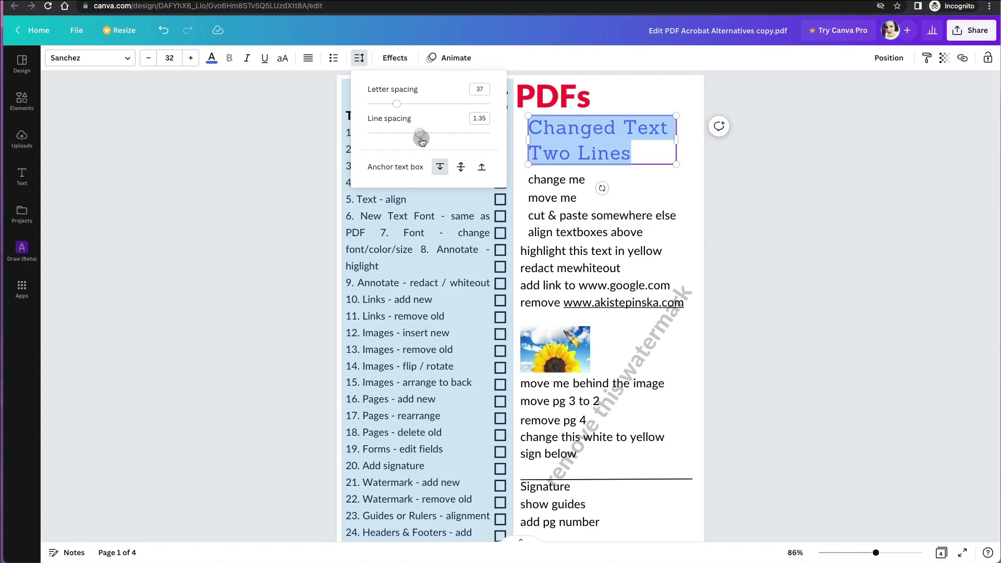
{"action": "mouse_move", "coordinate": [680, 159]}
{"action": "left_mouse_down"}
{"action": "mouse_move", "coordinate": [697, 174]}
{"action": "mouse_move", "coordinate": [664, 163]}
{"action": "left_mouse_up"}
- Cut the 'cut & paste somewhere else' line and paste it as its own text box
{"action": "left_click", "coordinate": [668, 140]}
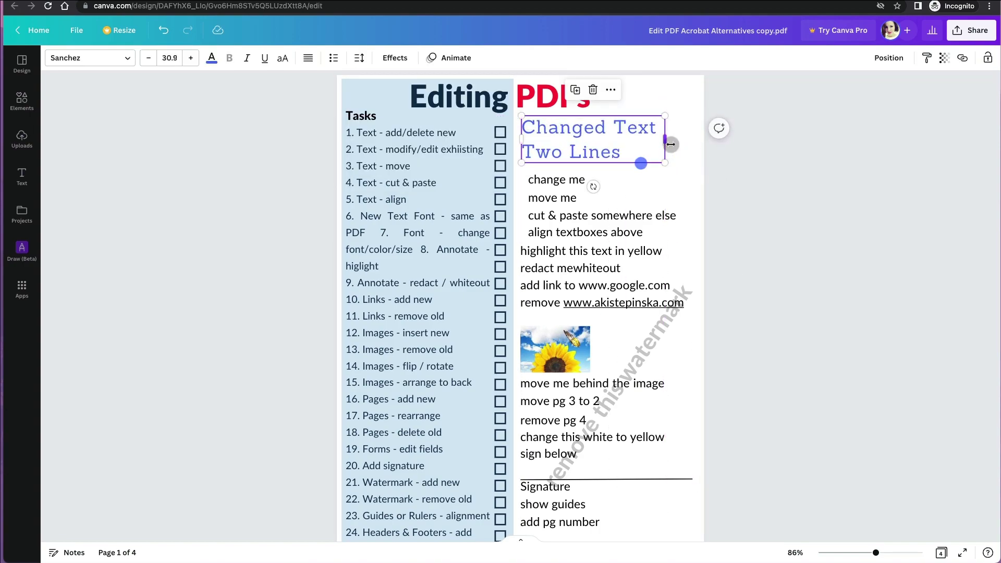
{"action": "key", "text": "Escape"}
{"action": "left_click", "coordinate": [632, 196]}
{"action": "left_click", "coordinate": [586, 214]}
{"action": "triple_click", "coordinate": [578, 214]}
{"action": "key", "text": "ctrl+x"}
{"action": "left_click", "coordinate": [567, 233]}
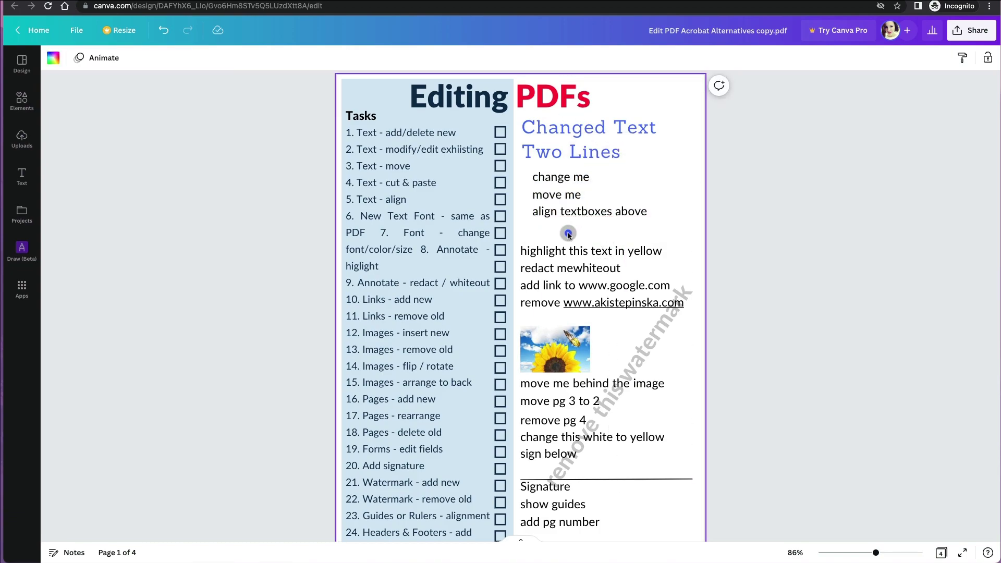
{"action": "key", "text": "ctrl+v"}
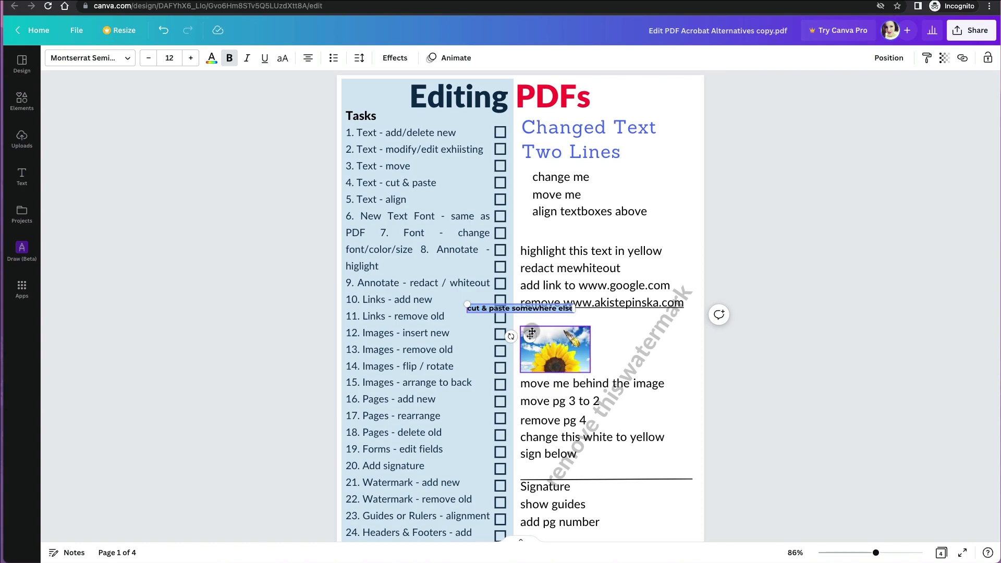
- Move the pasted line below 'align textboxes above' and apply the 'change me' style
{"action": "left_click_drag", "start_coordinate": [531, 334], "coordinate": [598, 254]}
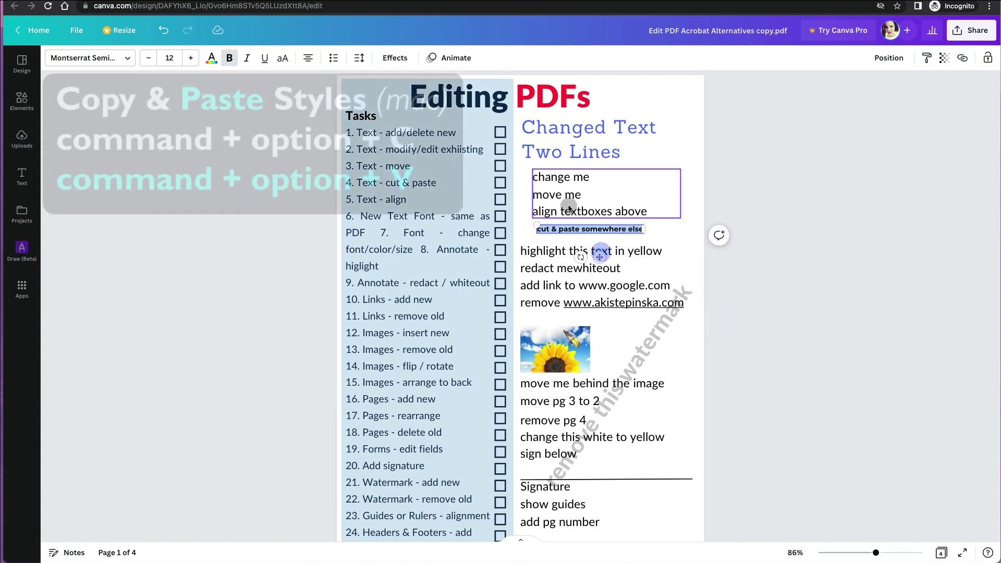
{"action": "left_click", "coordinate": [564, 193]}
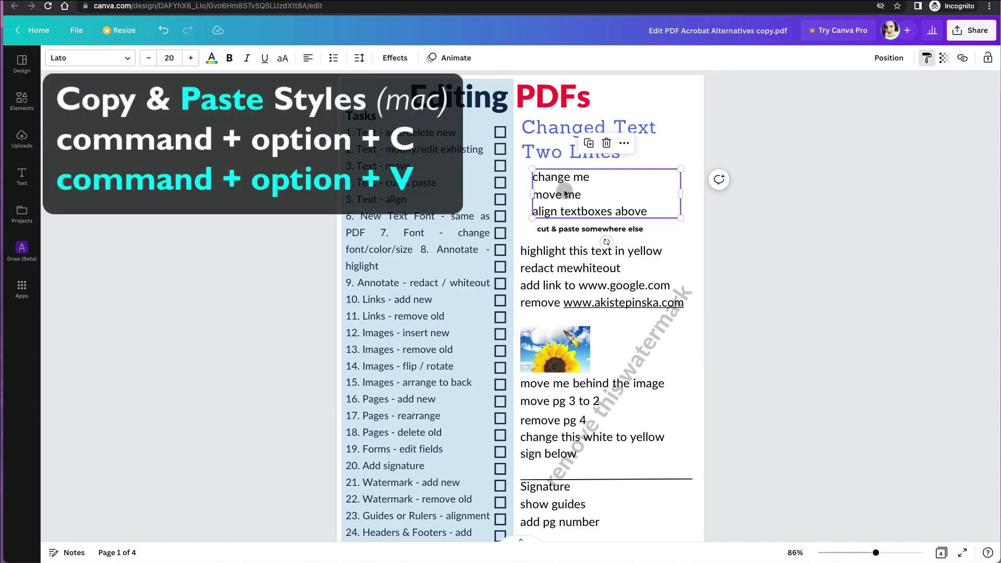
{"action": "left_click", "coordinate": [571, 228]}
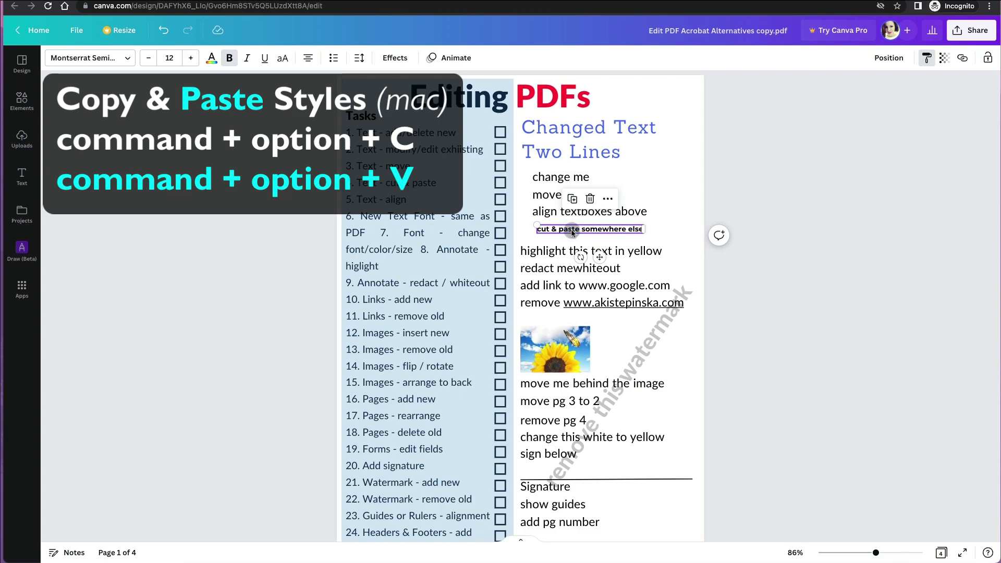
{"action": "key", "text": "super+alt+v"}
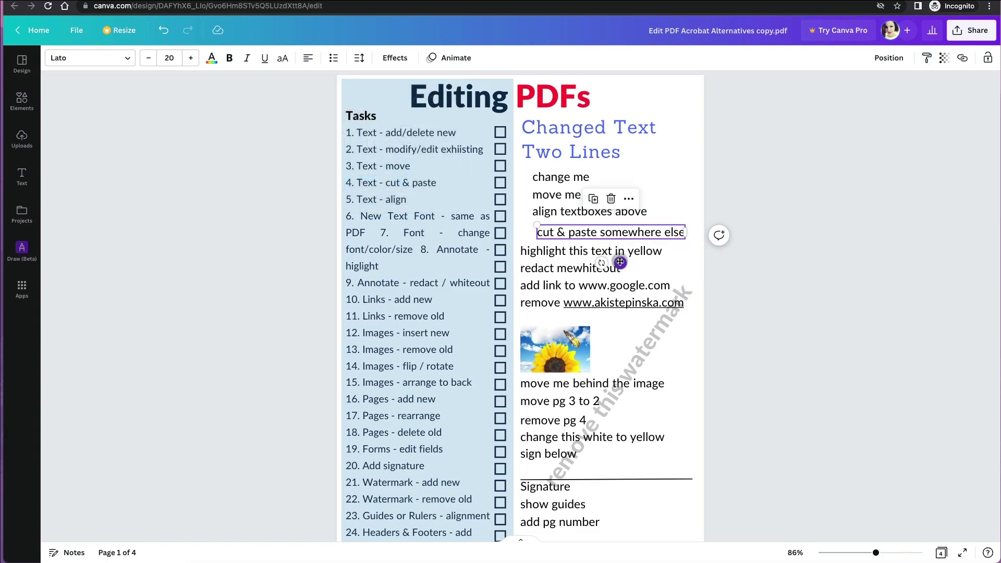
- Show rulers, add a vertical guide at 4.25 inches, and snap 'change me' to it
{"action": "left_click_drag", "start_coordinate": [620, 262], "coordinate": [601, 261]}
{"action": "left_click", "coordinate": [76, 30]}
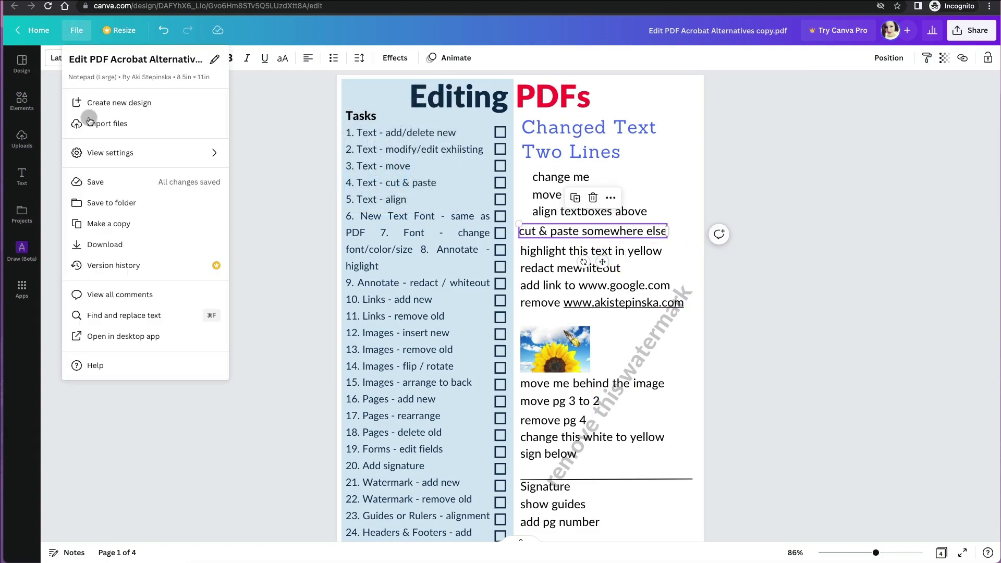
{"action": "mouse_move", "coordinate": [109, 153]}
{"action": "left_click", "coordinate": [252, 157]}
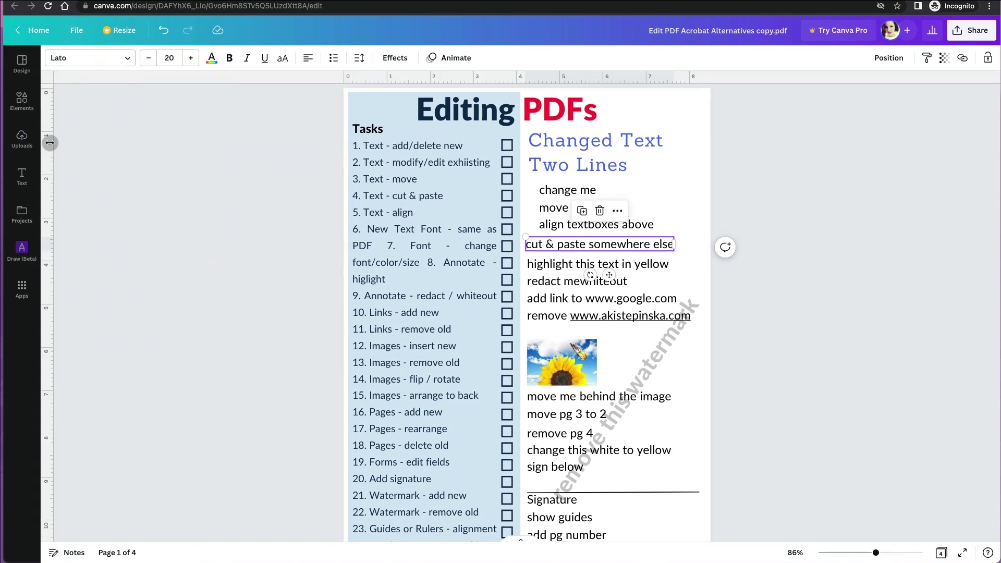
{"action": "left_click_drag", "start_coordinate": [49, 142], "coordinate": [526, 165]}
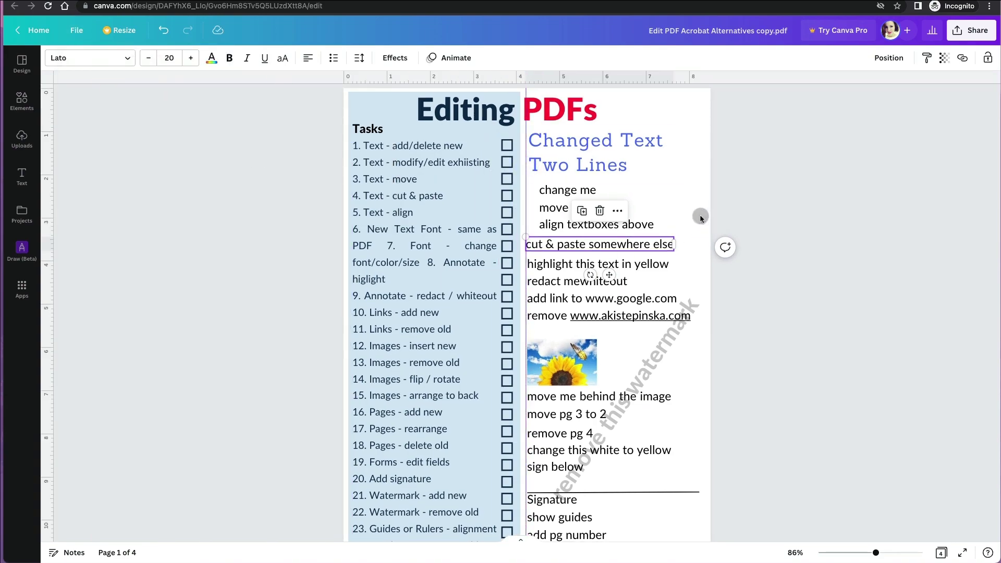
{"action": "left_click_drag", "start_coordinate": [633, 207], "coordinate": [623, 207]}
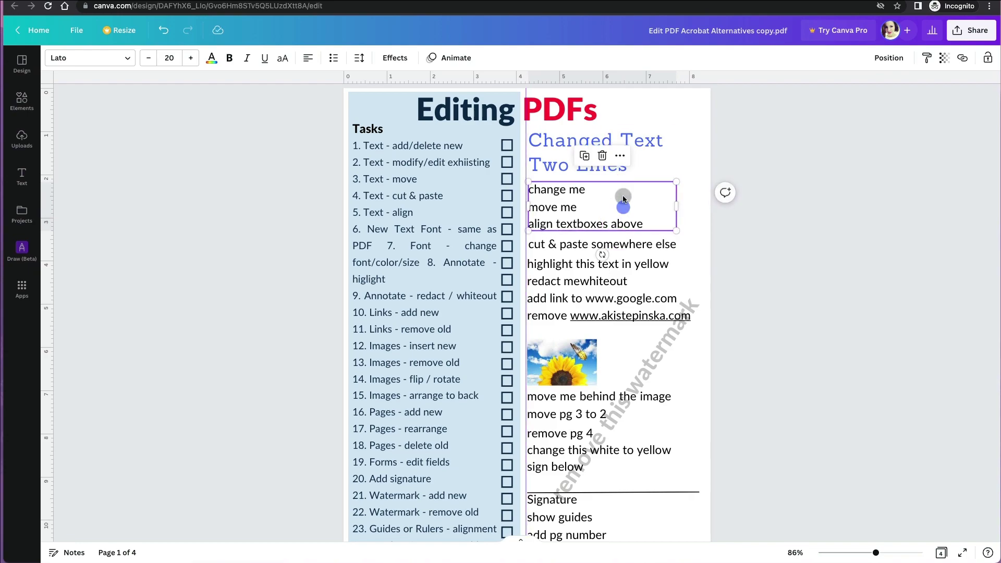
{"action": "key", "text": "Escape"}
- Draw a yellow marker stroke over the 'Do not crowd your CV' tip
{"action": "left_click", "coordinate": [24, 284]}
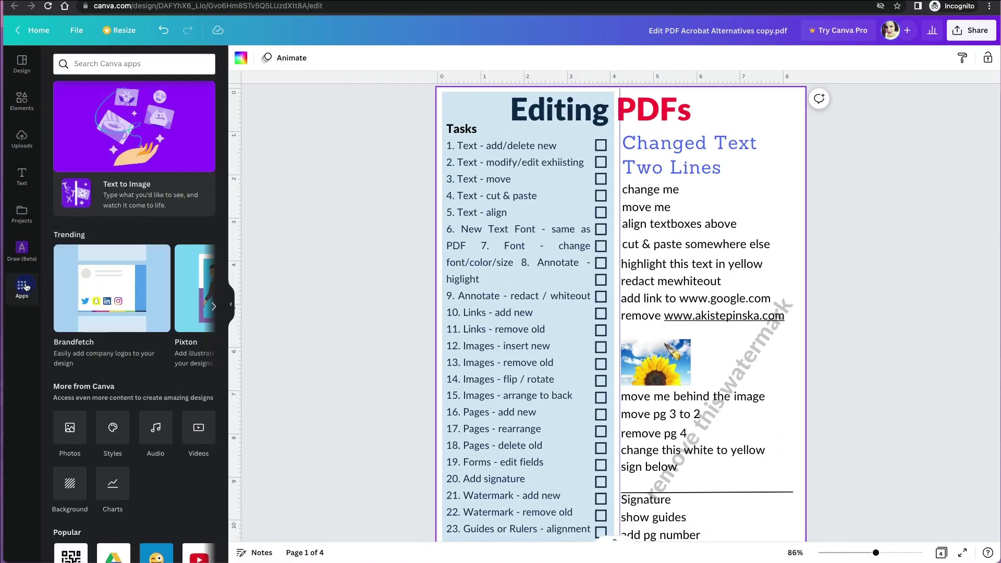
{"action": "scroll", "coordinate": [141, 375], "scroll_direction": "down", "scroll_amount": 5}
{"action": "scroll", "coordinate": [143, 377], "scroll_direction": "down", "scroll_amount": 3}
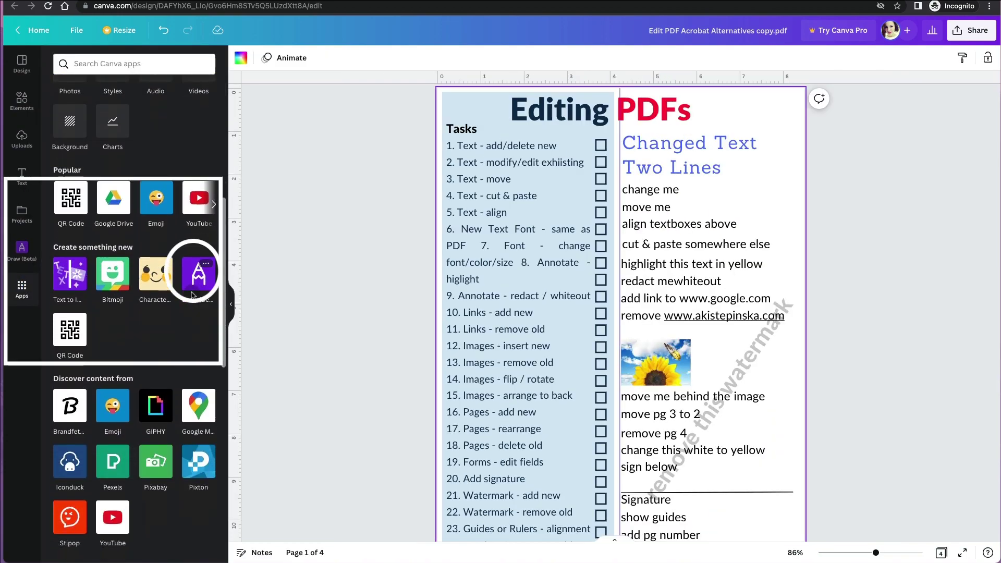
{"action": "left_click", "coordinate": [201, 282]}
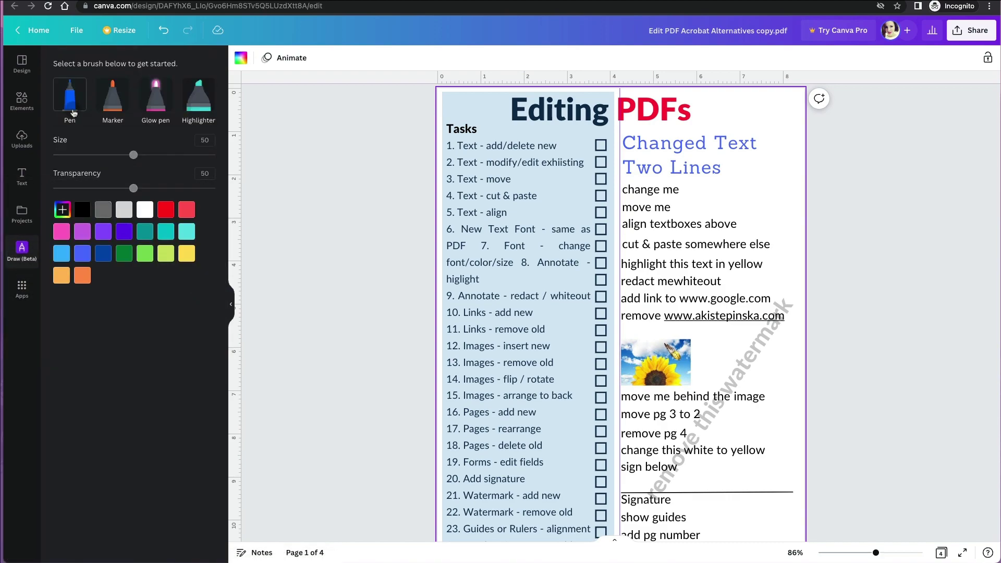
{"action": "left_click", "coordinate": [118, 103]}
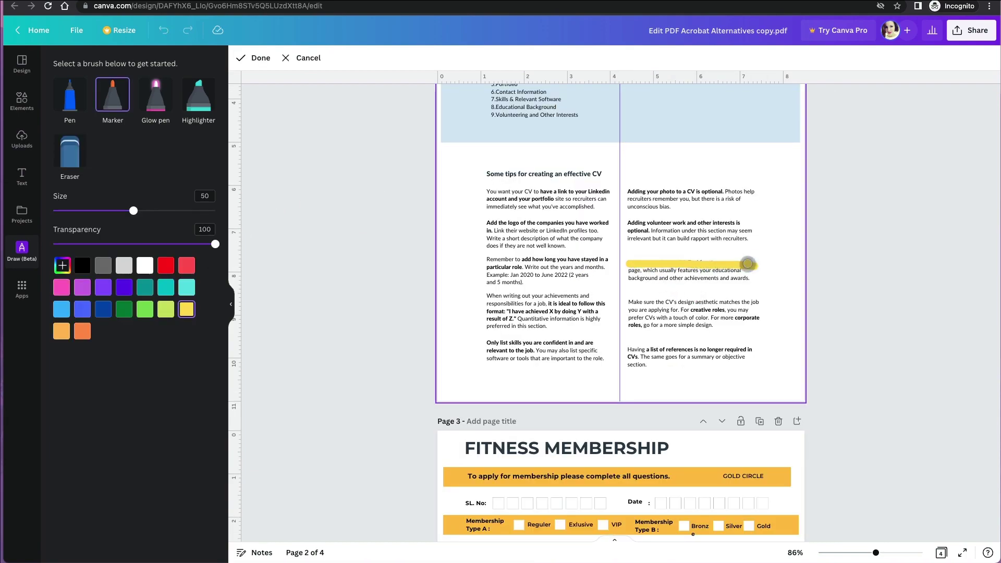
{"action": "key", "text": "ctrl+z"}
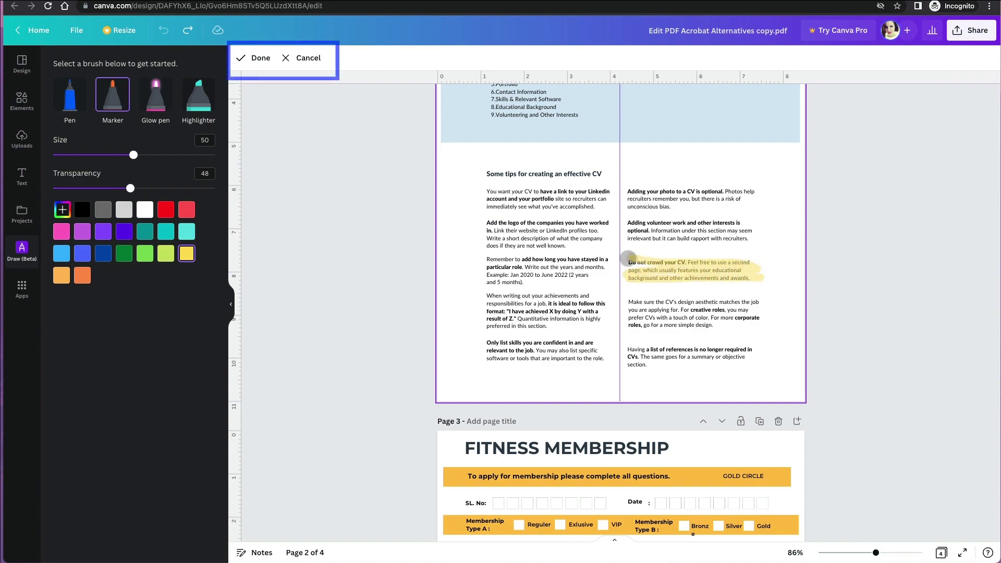
{"action": "left_click_drag", "start_coordinate": [638, 270], "coordinate": [621, 260]}
{"action": "left_click", "coordinate": [258, 60]}
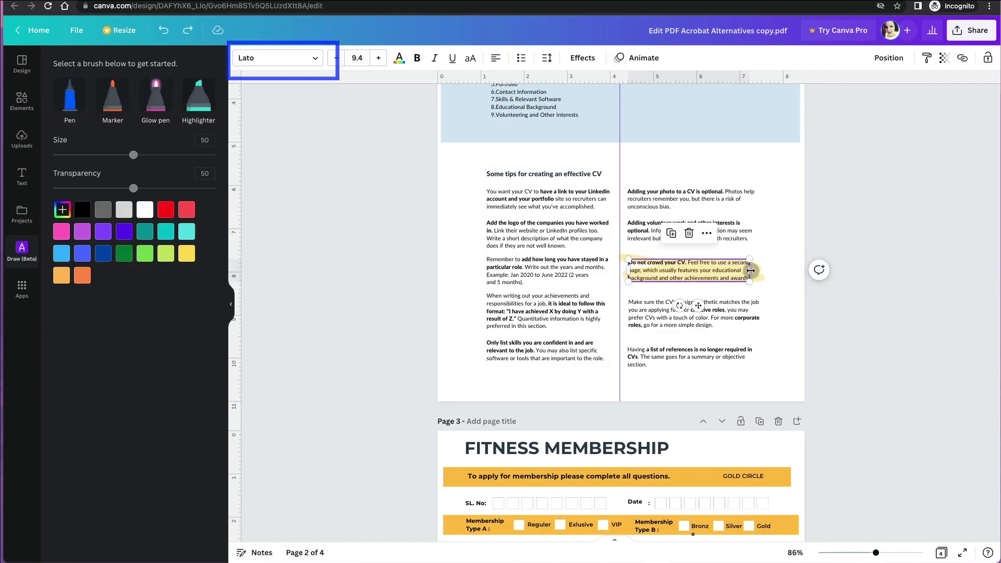
- Reposition the highlight stroke and delete the extra duplicate copy
{"action": "mouse_move", "coordinate": [759, 272]}
{"action": "left_mouse_down"}
{"action": "mouse_move", "coordinate": [758, 226]}
{"action": "mouse_move", "coordinate": [760, 269]}
{"action": "left_mouse_up"}
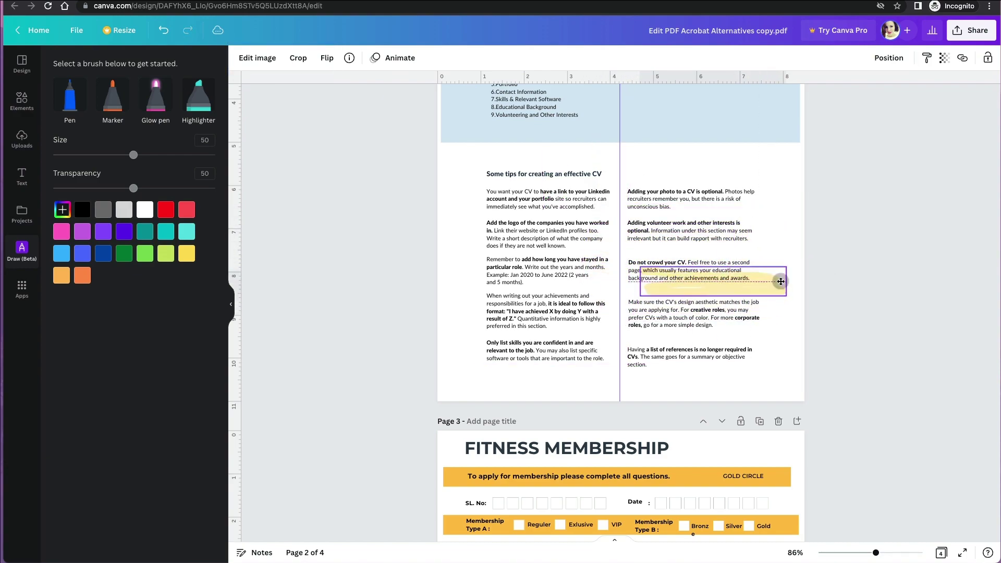
{"action": "left_click", "coordinate": [677, 232]}
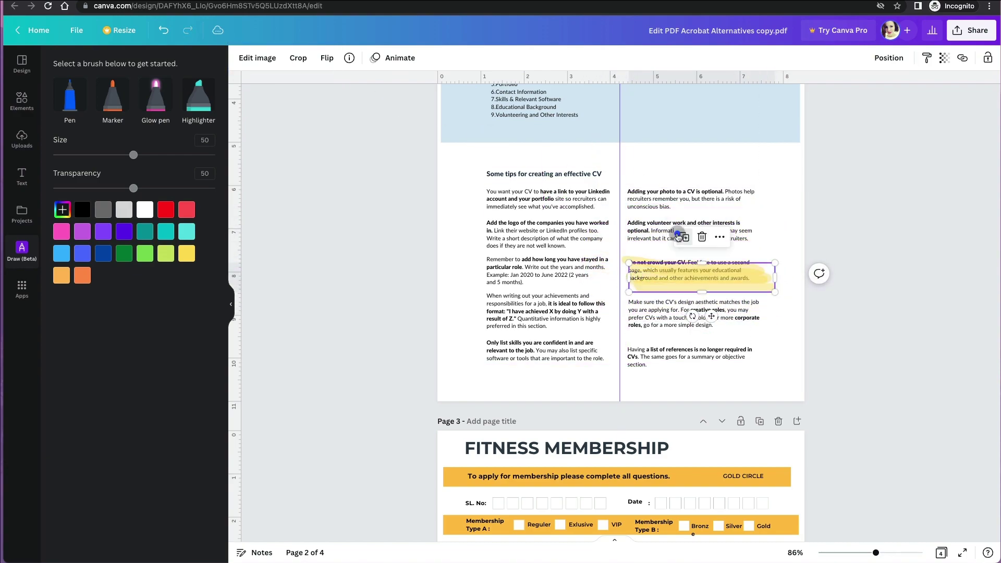
{"action": "left_click_drag", "start_coordinate": [686, 279], "coordinate": [681, 314]}
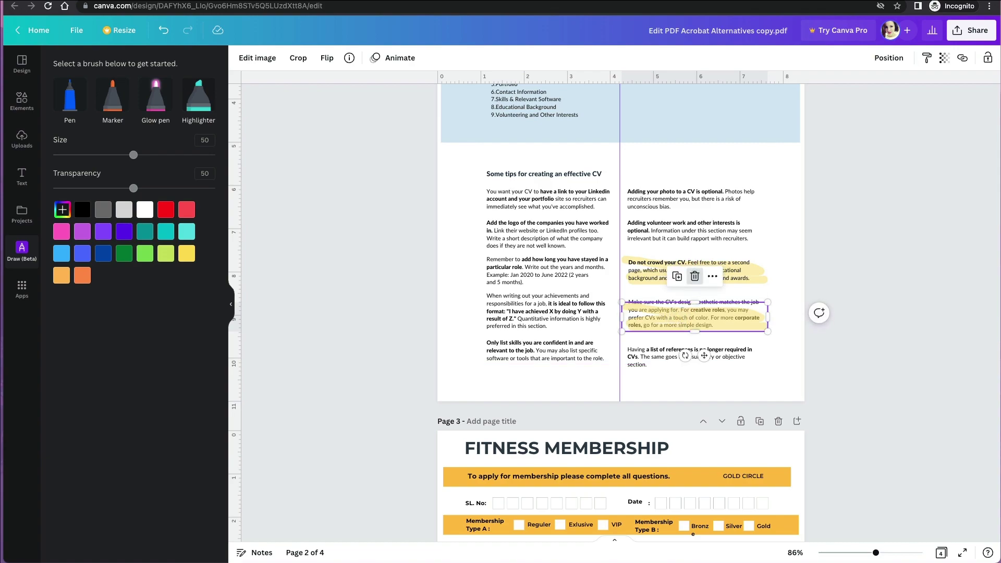
{"action": "key", "text": "Delete"}
{"action": "left_click", "coordinate": [770, 235]}
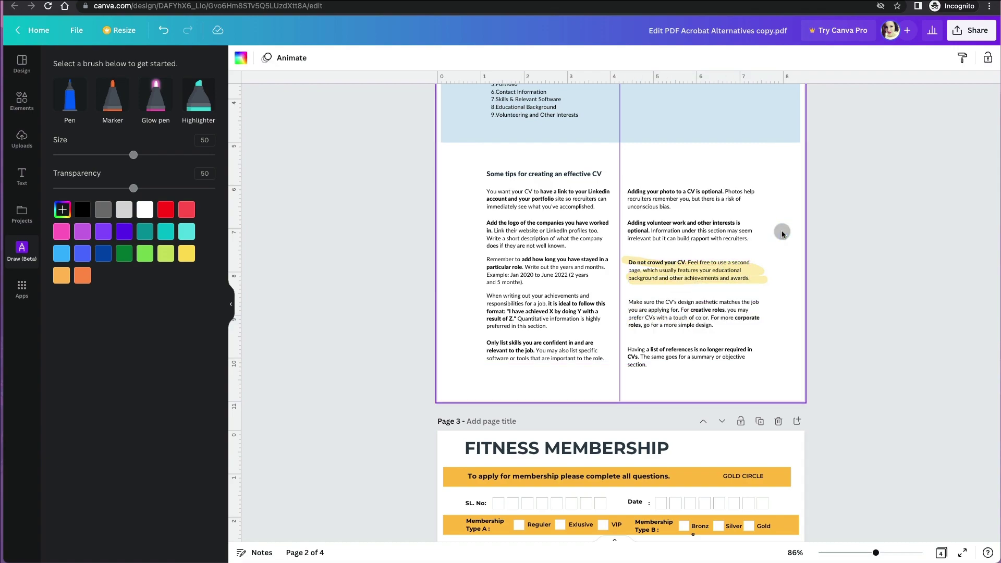
{"action": "scroll", "coordinate": [781, 233], "scroll_direction": "up", "scroll_amount": 10}
- Add a line break after 'redact me whiteout' in the highlight text box
{"action": "left_click", "coordinate": [677, 300]}
{"action": "double_click", "coordinate": [677, 300]}
{"action": "left_click", "coordinate": [677, 299]}
{"action": "key", "text": "Return"}
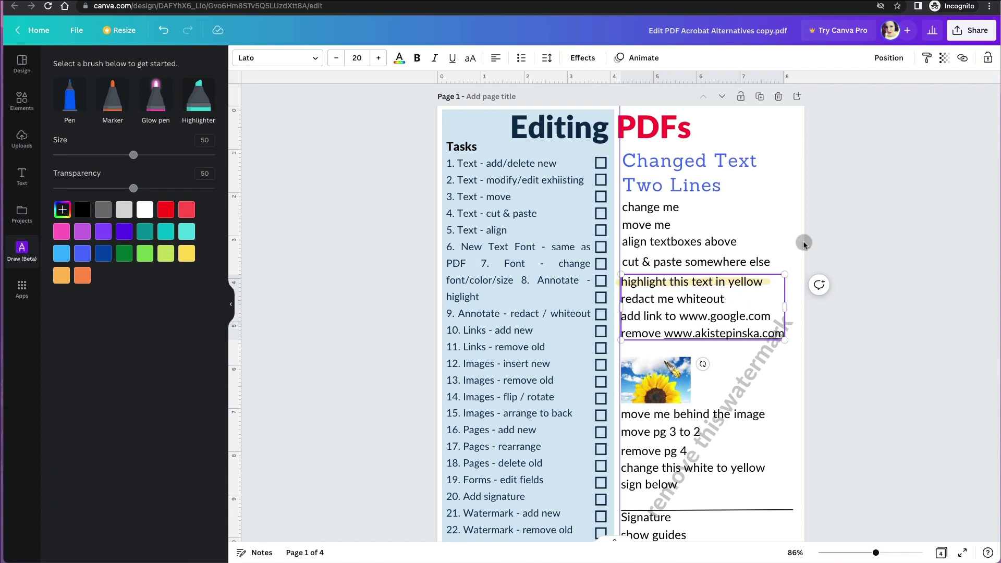
{"action": "left_click", "coordinate": [804, 244]}
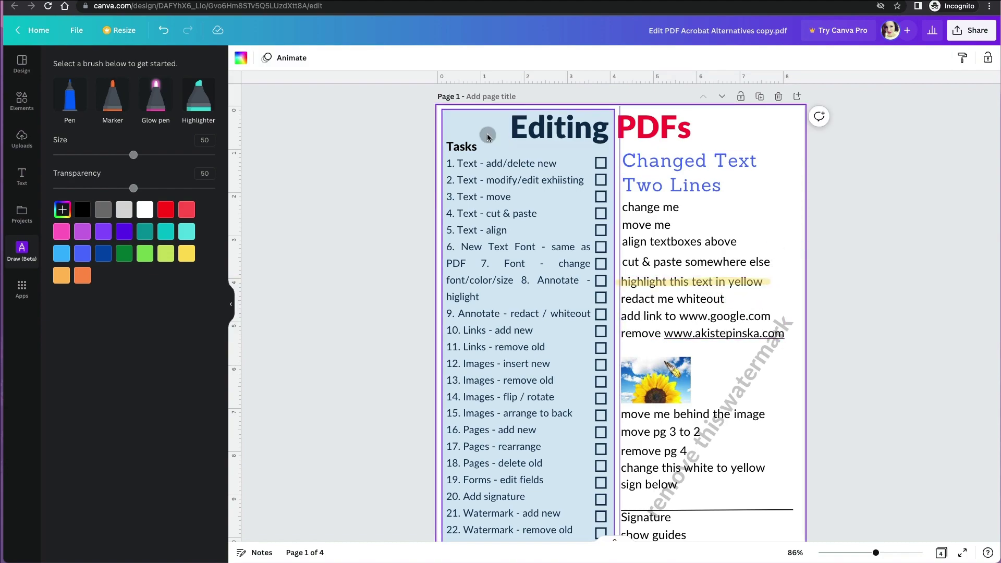
- Paint a thick marker stroke over 'redact me' and exit draw mode
{"action": "left_click", "coordinate": [145, 210]}
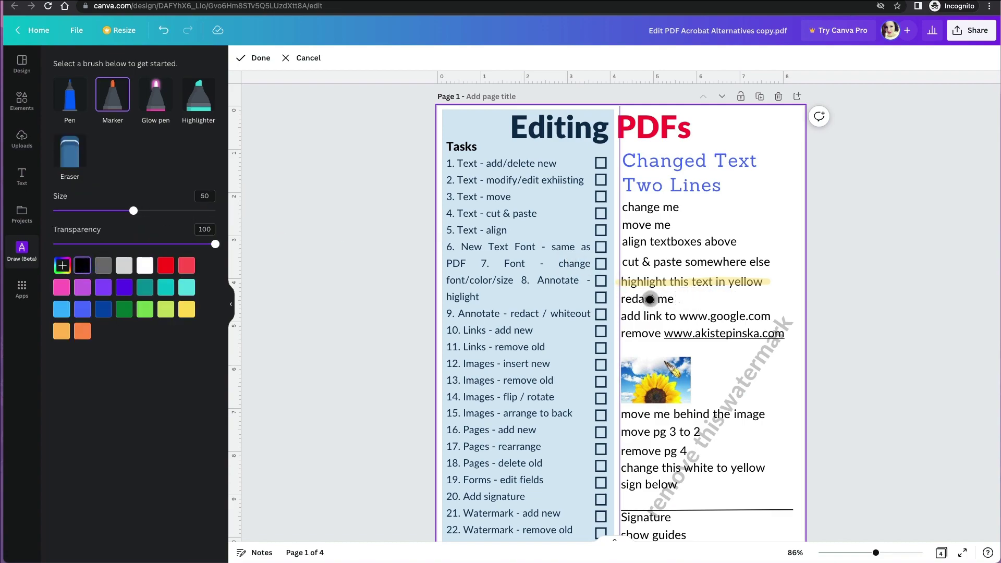
{"action": "mouse_move", "coordinate": [626, 302]}
{"action": "left_mouse_down"}
{"action": "mouse_move", "coordinate": [687, 301]}
{"action": "mouse_move", "coordinate": [634, 303]}
{"action": "left_mouse_up"}
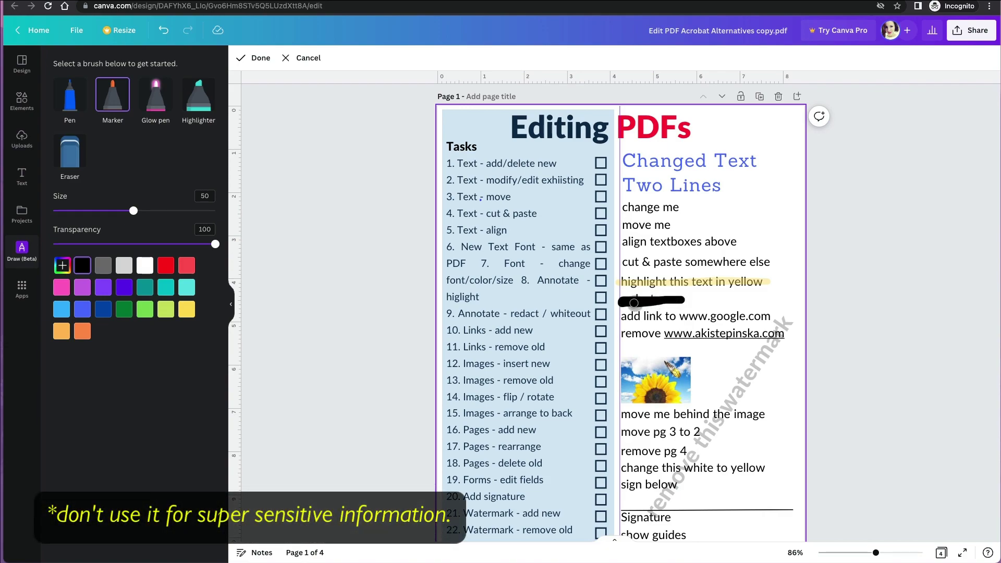
{"action": "left_click", "coordinate": [261, 63]}
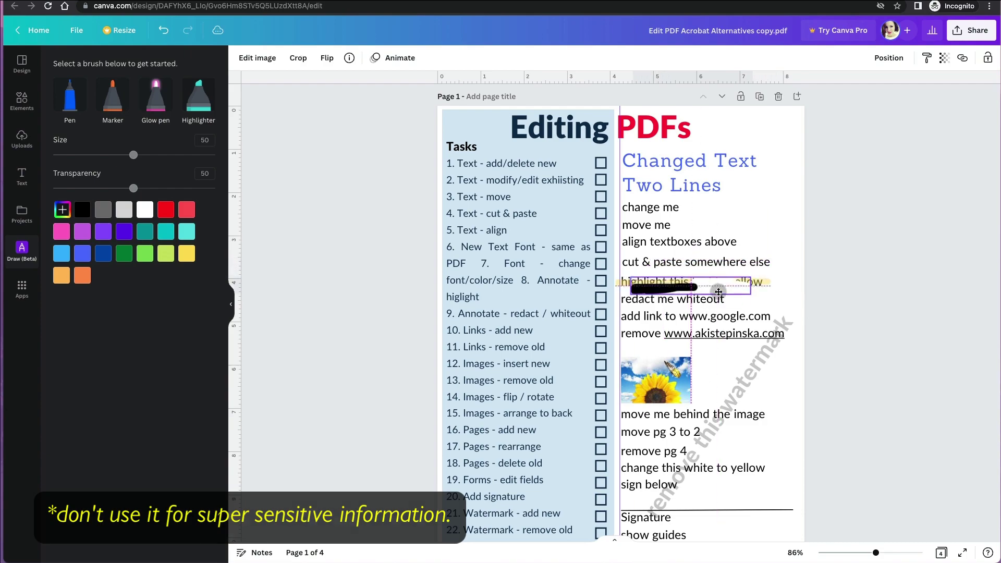
{"action": "left_click", "coordinate": [797, 302]}
{"action": "left_click", "coordinate": [708, 316]}
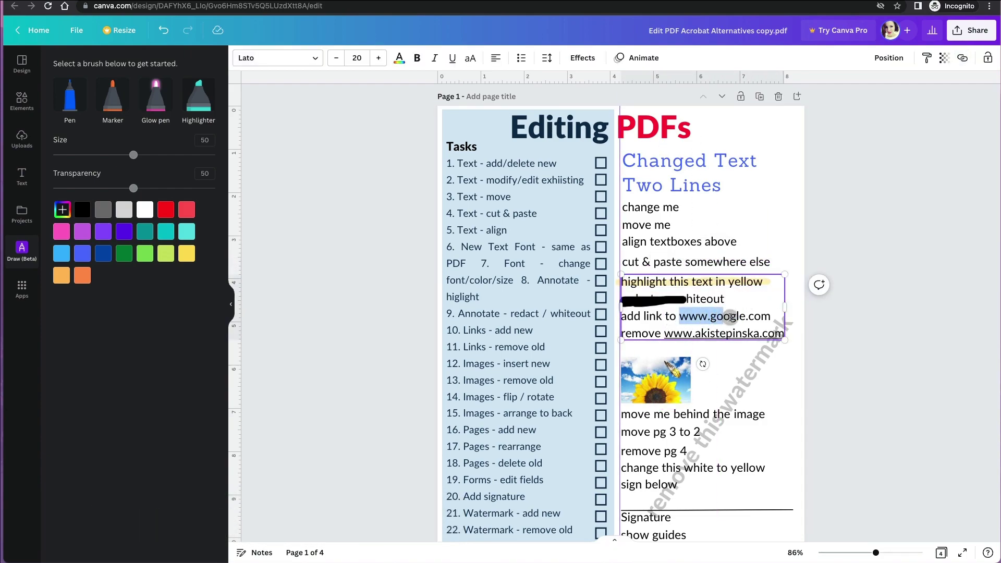
{"action": "left_click", "coordinate": [962, 57]}
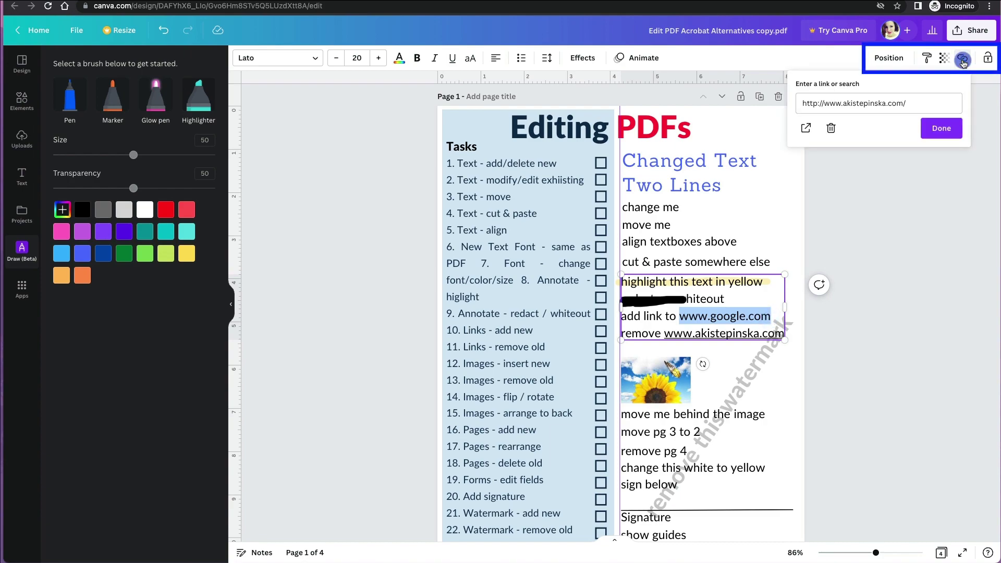
{"action": "type", "text": "www.goog"}
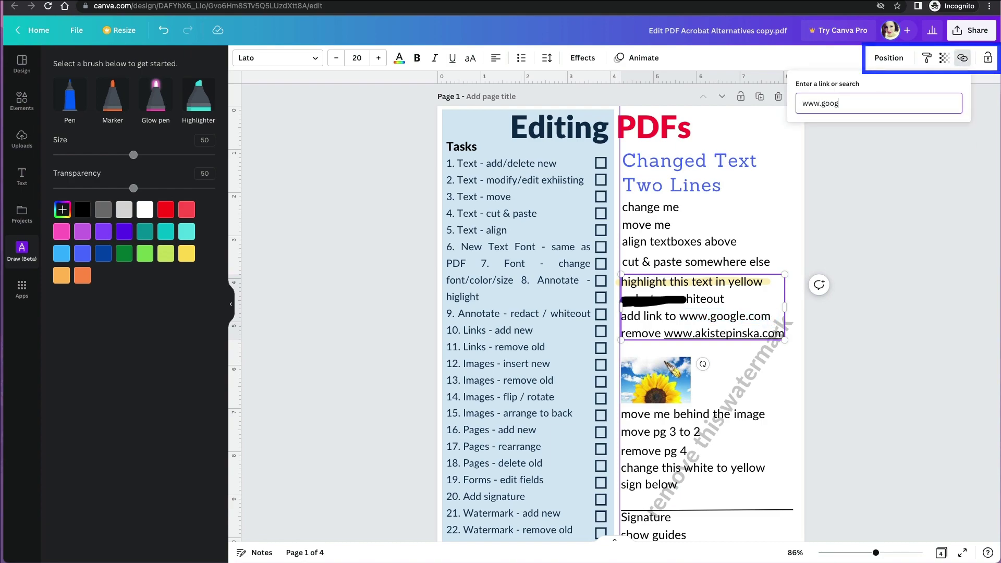
{"action": "type", "text": "le.com"}
{"action": "key", "text": "Return"}
{"action": "double_click", "coordinate": [632, 344]}
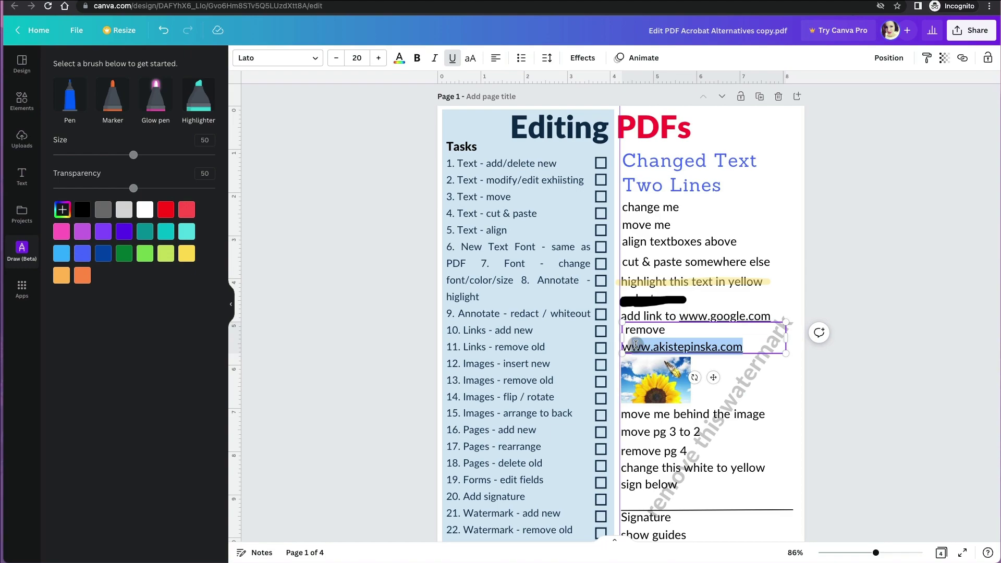
{"action": "left_click", "coordinate": [962, 59]}
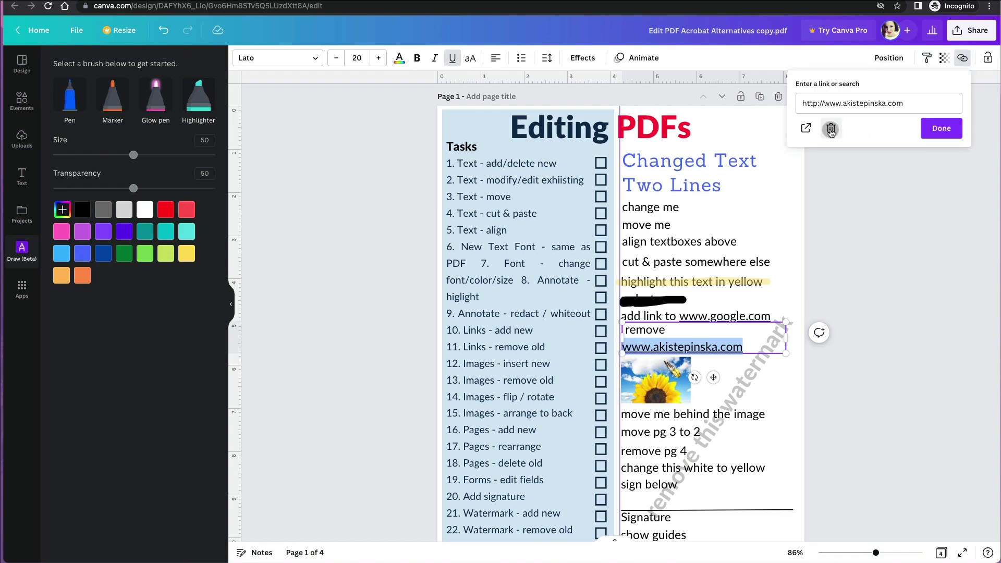
{"action": "left_click", "coordinate": [808, 129]}
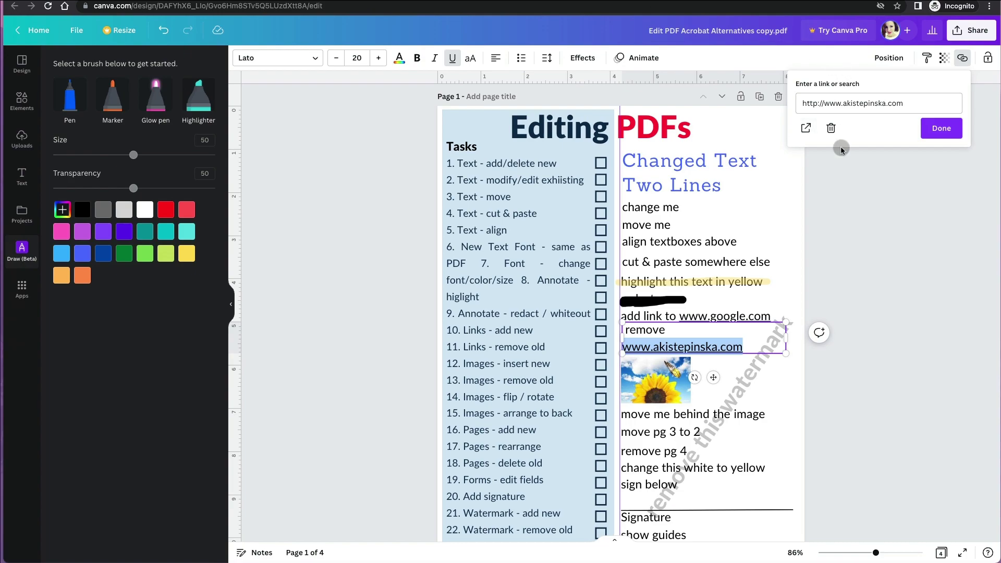
{"action": "left_click", "coordinate": [831, 128]}
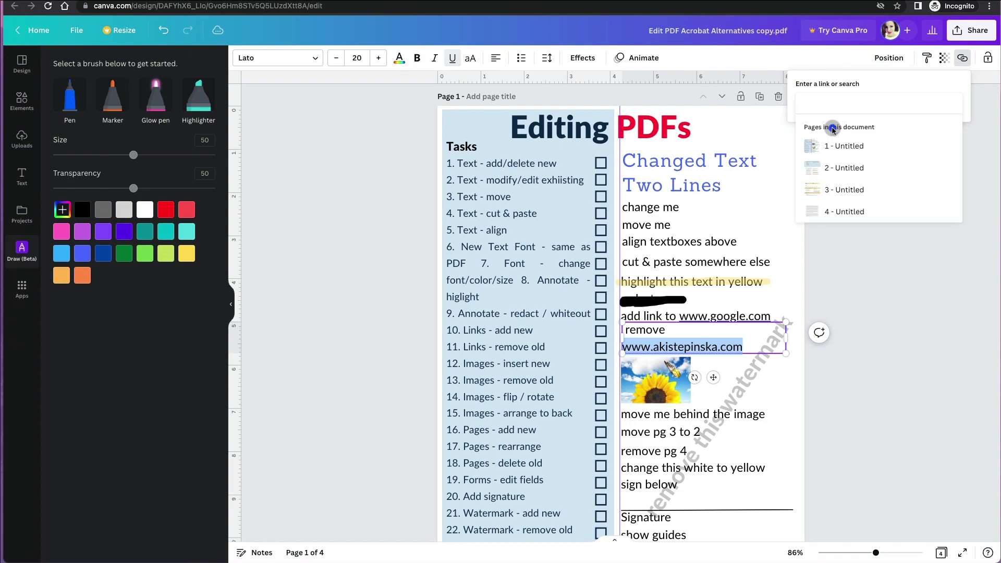
- Delete the diagonal watermark text and the sunflower picture
{"action": "left_click", "coordinate": [798, 311]}
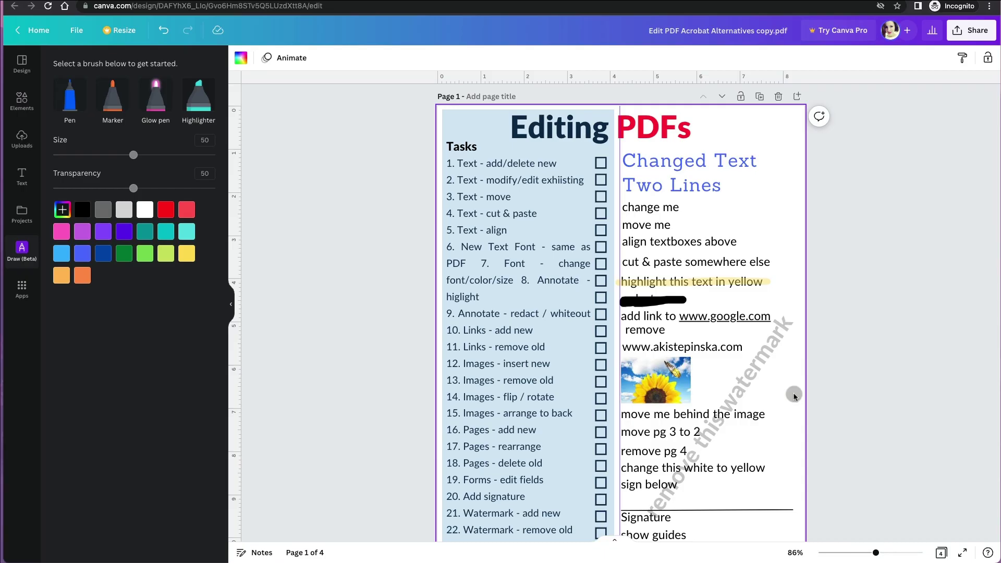
{"action": "left_click_drag", "start_coordinate": [774, 378], "coordinate": [751, 236]}
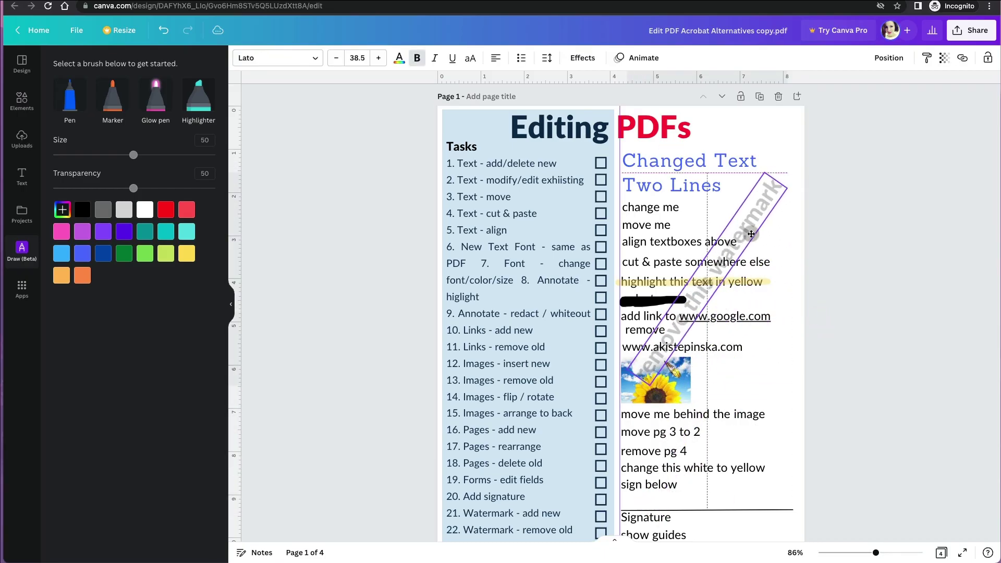
{"action": "key", "text": "Delete"}
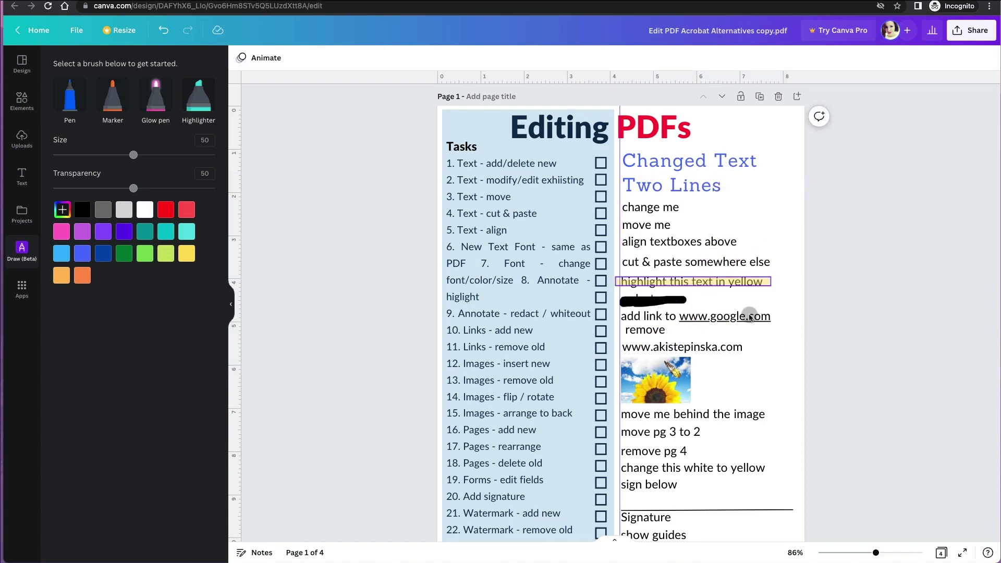
{"action": "left_click", "coordinate": [688, 385]}
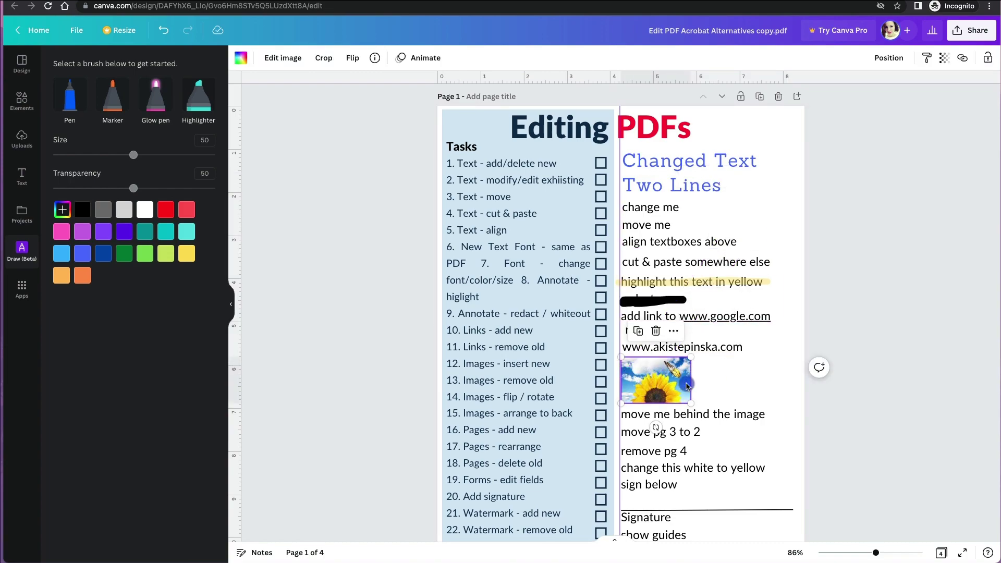
{"action": "key", "text": "Delete"}
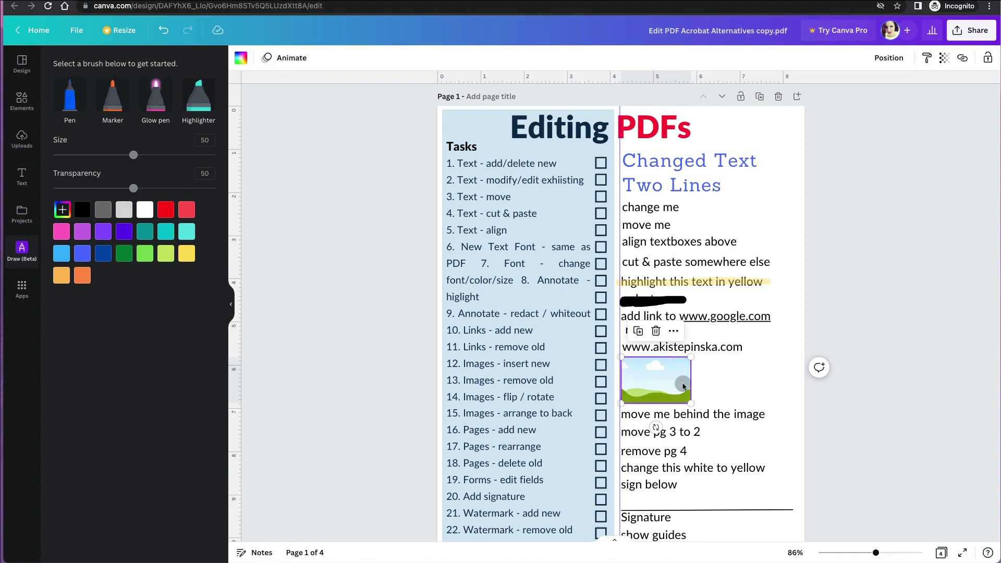
- Upload the city photo and place it, enlarged, into the empty image frame
{"action": "left_click", "coordinate": [22, 138]}
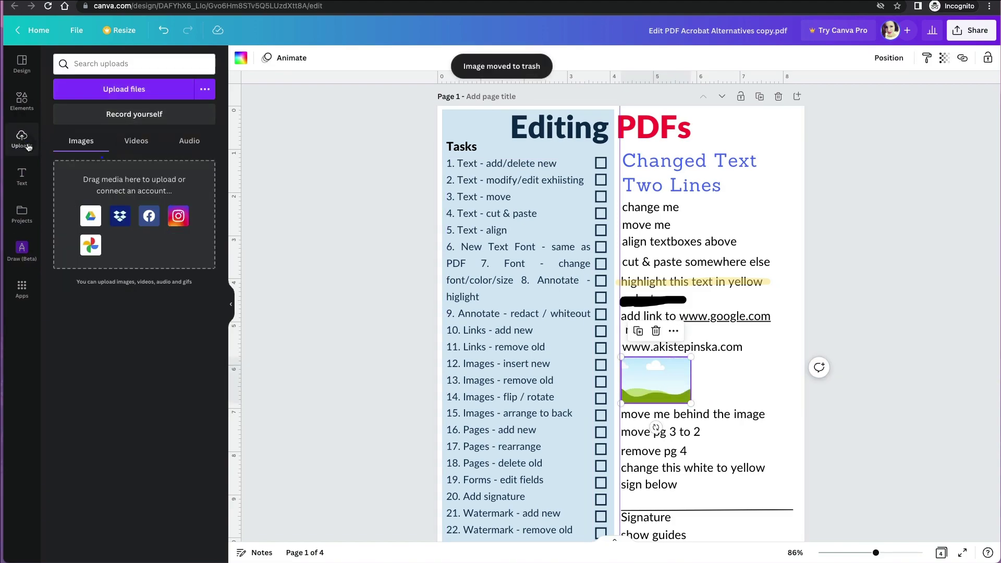
{"action": "left_click", "coordinate": [121, 93]}
{"action": "double_click", "coordinate": [348, 252]}
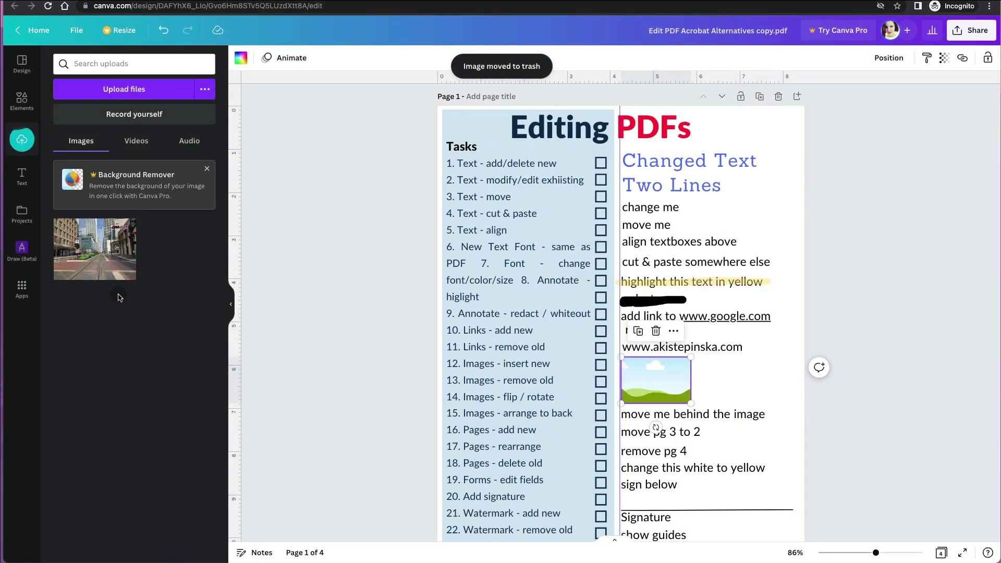
{"action": "mouse_move", "coordinate": [104, 259]}
{"action": "left_mouse_down"}
{"action": "mouse_move", "coordinate": [585, 361]}
{"action": "mouse_move", "coordinate": [593, 354]}
{"action": "left_mouse_up"}
{"action": "key", "text": "ctrl+z"}
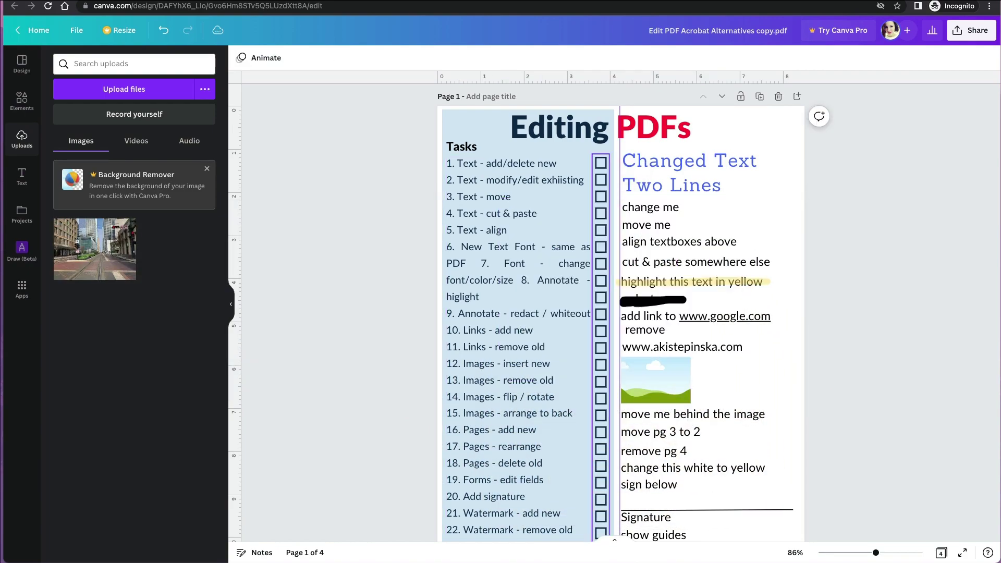
{"action": "left_click_drag", "start_coordinate": [88, 251], "coordinate": [643, 379]}
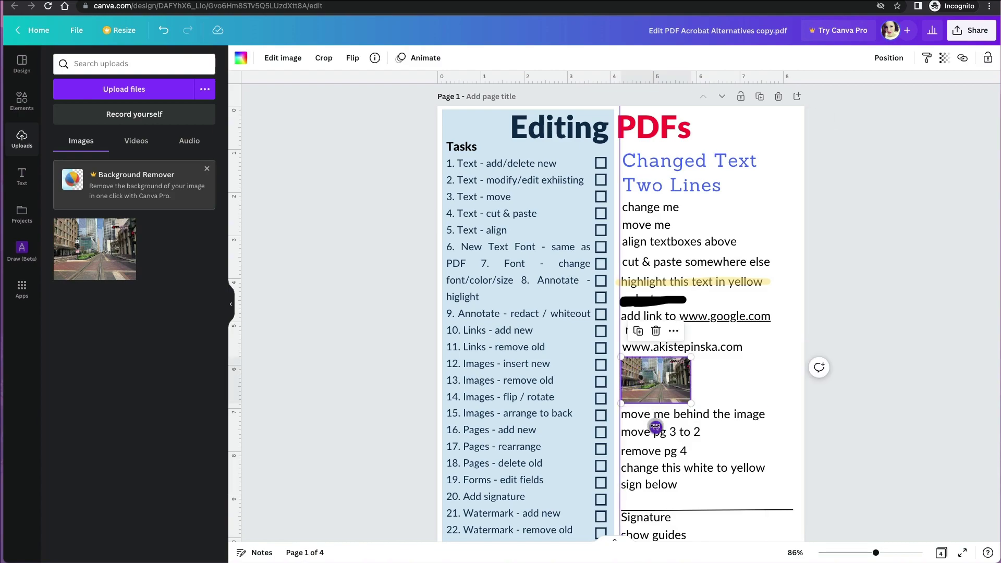
{"action": "left_click_drag", "start_coordinate": [655, 428], "coordinate": [656, 405]}
{"action": "mouse_move", "coordinate": [688, 352]}
{"action": "left_mouse_down"}
{"action": "mouse_move", "coordinate": [755, 283]}
{"action": "mouse_move", "coordinate": [783, 298]}
{"action": "left_mouse_up"}
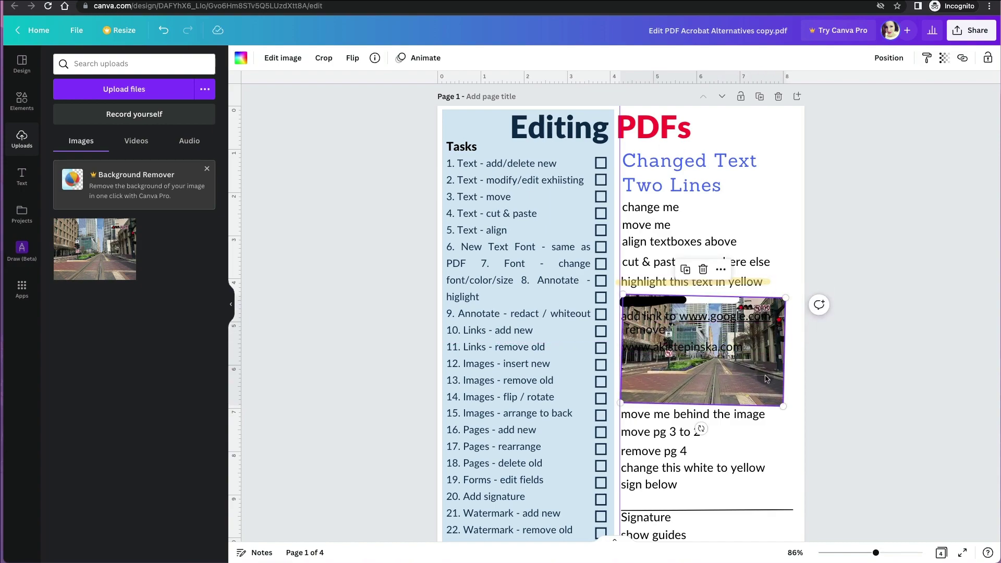
- Flip the city photo horizontally and make it semi-transparent
{"action": "left_click", "coordinate": [351, 58]}
{"action": "left_click", "coordinate": [357, 85]}
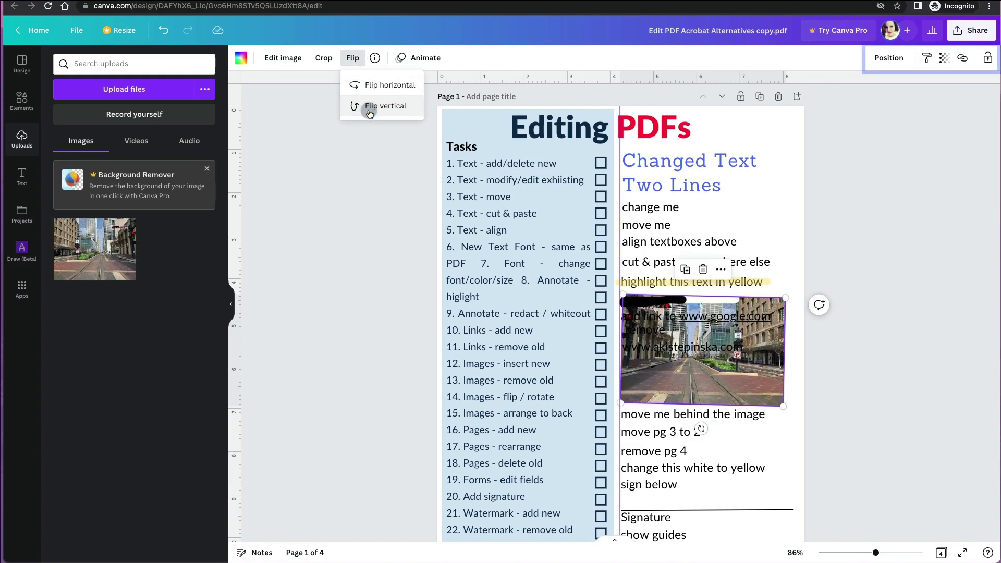
{"action": "left_click", "coordinate": [944, 58]}
{"action": "left_click_drag", "start_coordinate": [936, 99], "coordinate": [900, 102]}
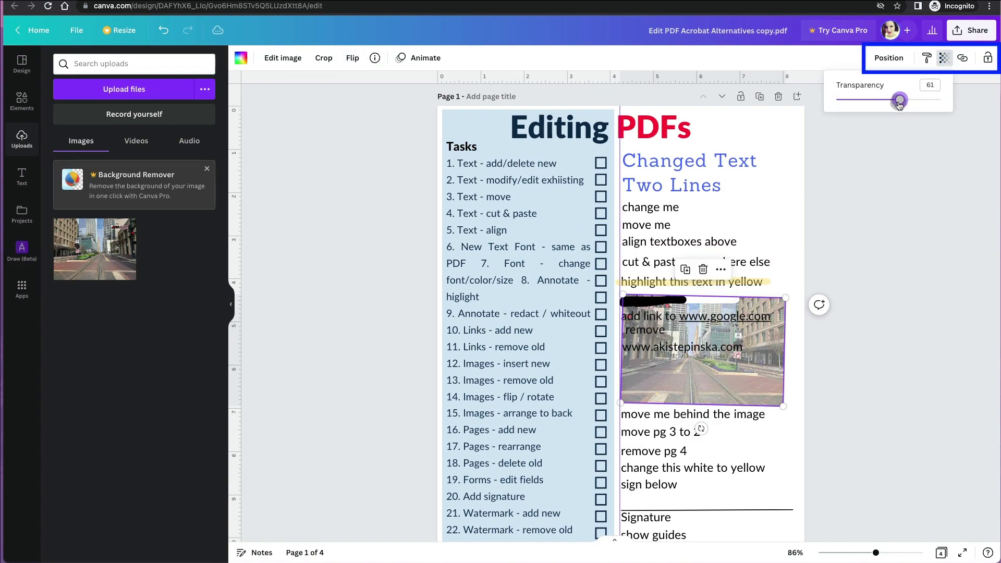
- Move the 'move me behind the image' text over the photo and restore photo opacity
{"action": "left_click", "coordinate": [787, 446]}
{"action": "left_click", "coordinate": [739, 424]}
{"action": "left_click_drag", "start_coordinate": [739, 424], "coordinate": [746, 381]}
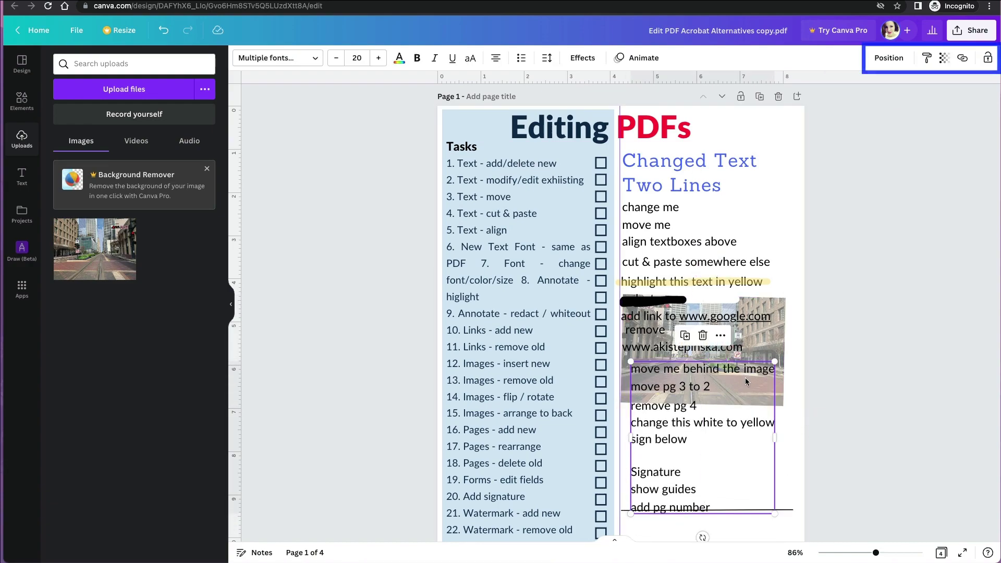
{"action": "left_click", "coordinate": [884, 55]}
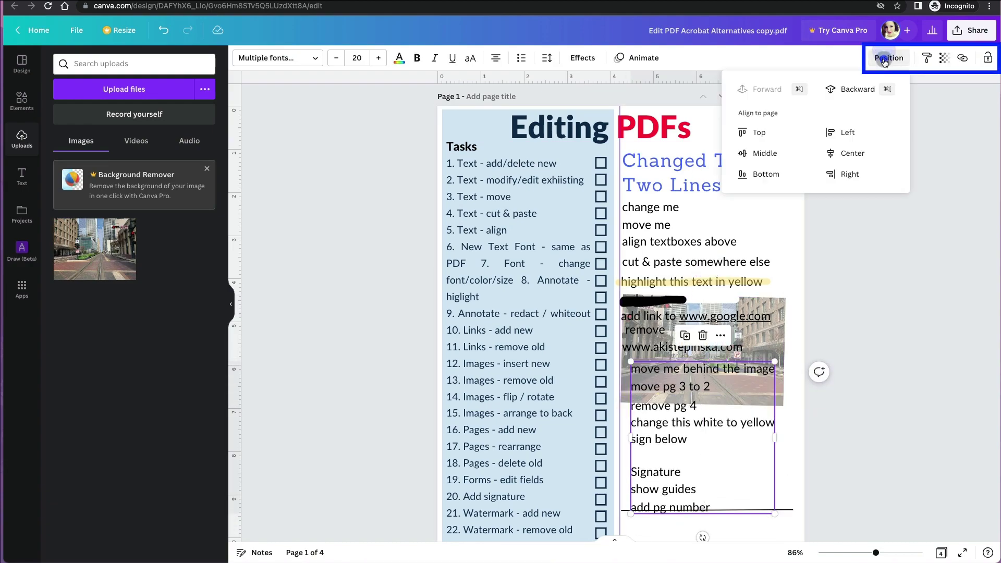
{"action": "left_click", "coordinate": [856, 91]}
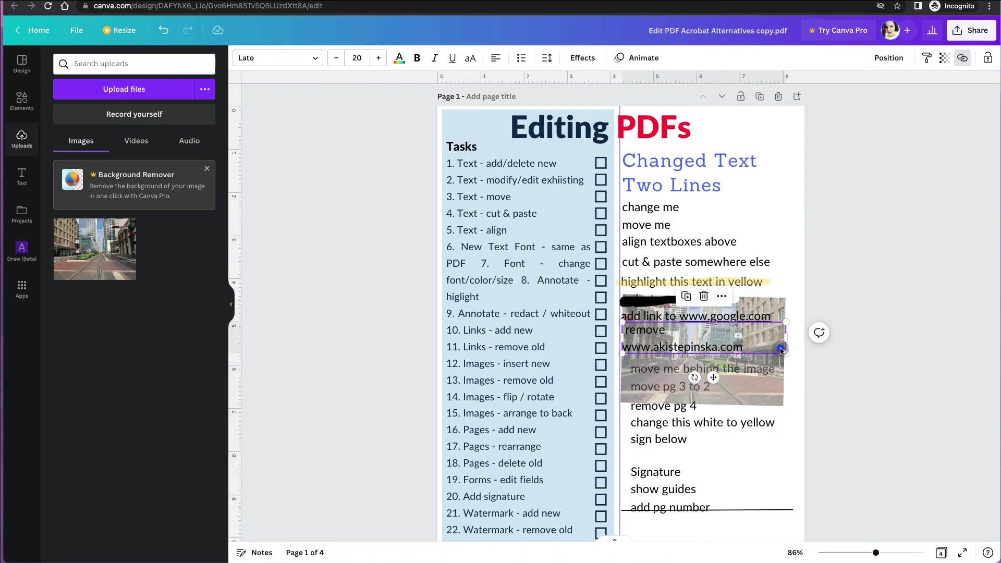
{"action": "left_click", "coordinate": [779, 376]}
{"action": "left_click", "coordinate": [945, 58]}
{"action": "left_click_drag", "start_coordinate": [899, 99], "coordinate": [935, 102]}
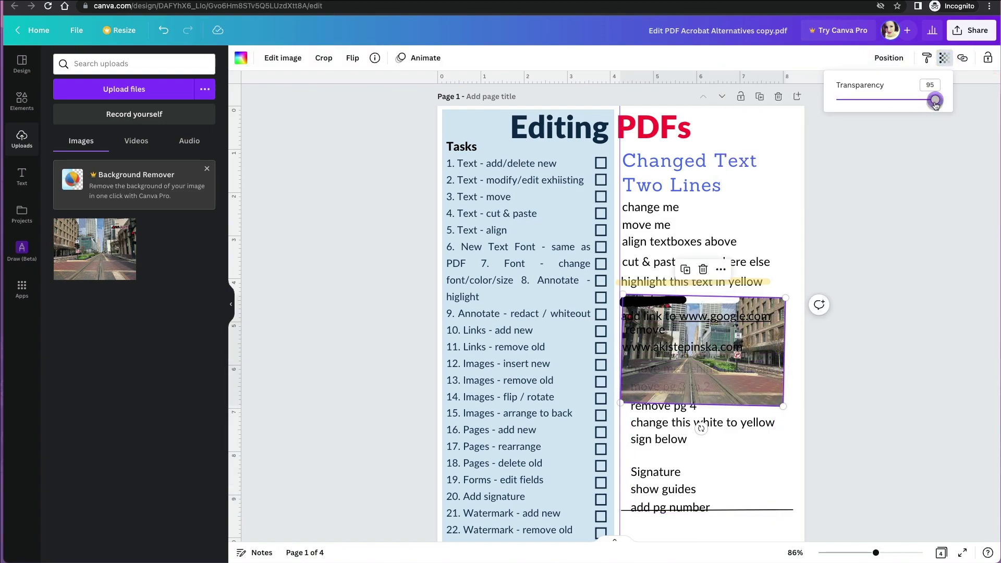
- Bring the overlaid text in front of the photo and colour it white
{"action": "left_click_drag", "start_coordinate": [739, 433], "coordinate": [735, 434]}
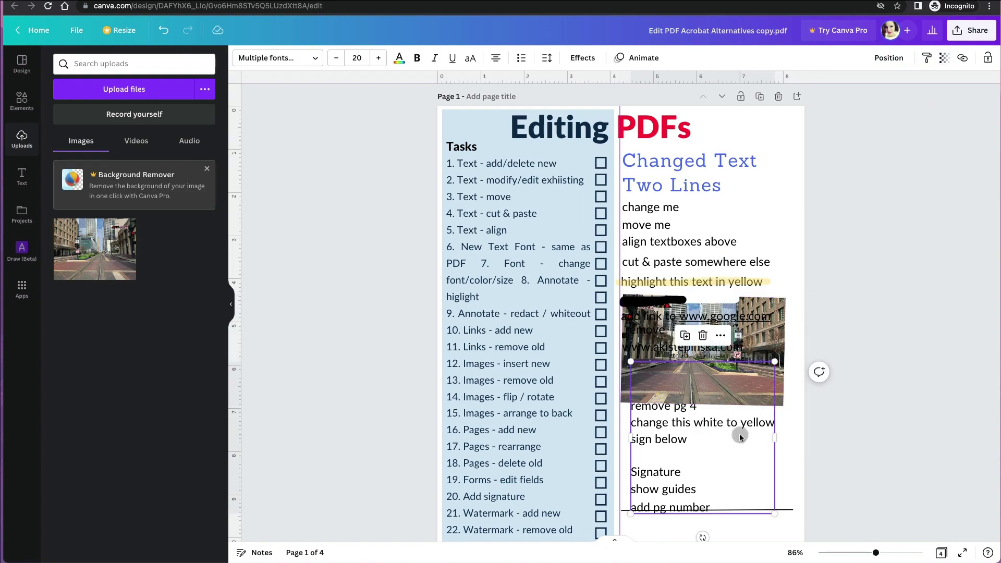
{"action": "left_click", "coordinate": [888, 58]}
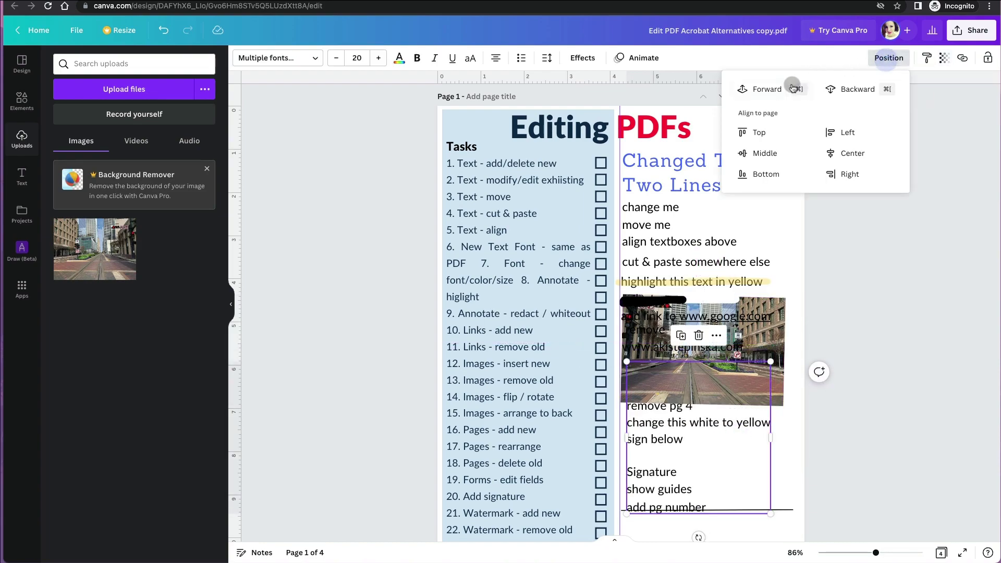
{"action": "left_click", "coordinate": [773, 90]}
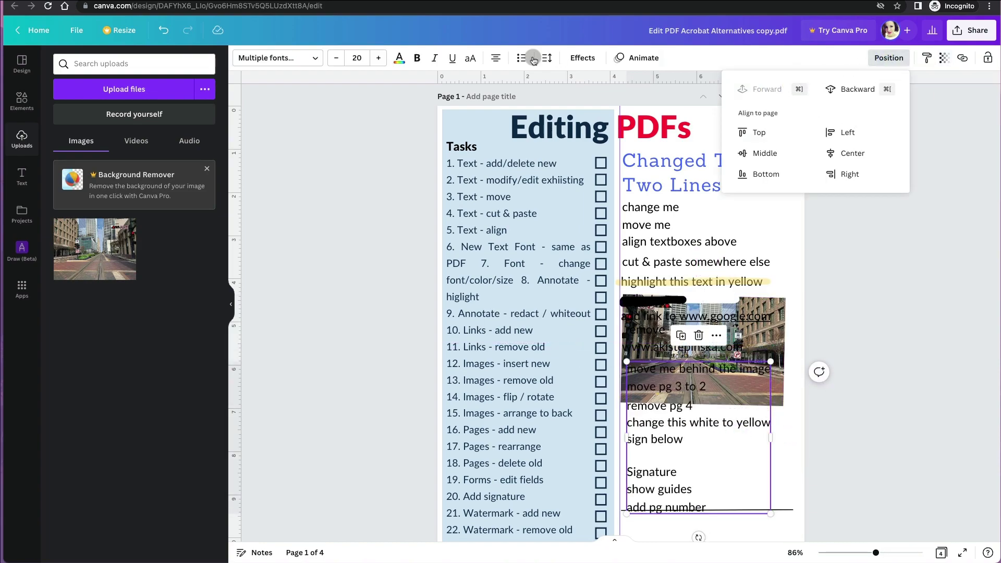
{"action": "left_click", "coordinate": [399, 59]}
{"action": "left_click", "coordinate": [176, 295]}
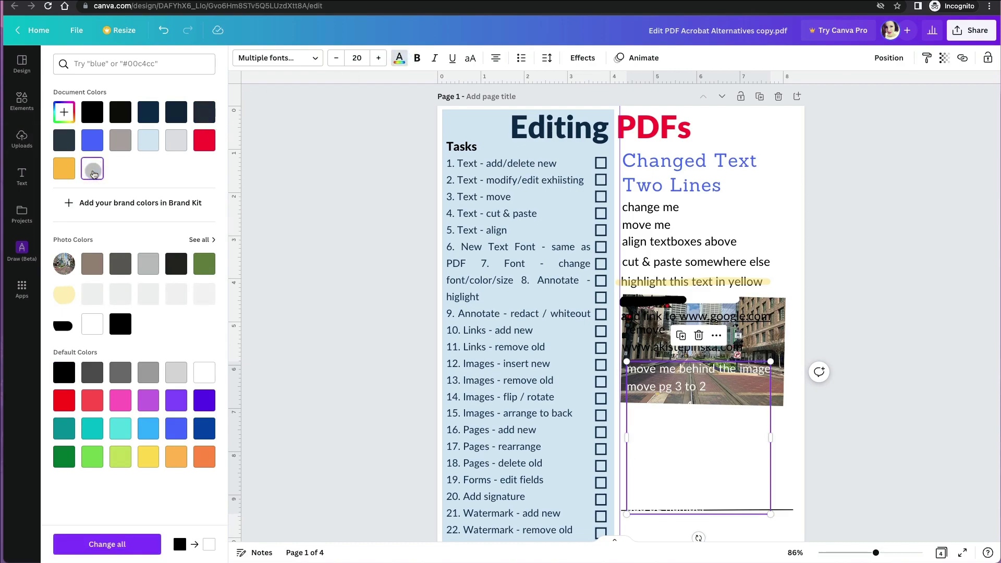
- Add a 'Jane Doe' body text box and fit it into the Full Name field
{"action": "left_click", "coordinate": [96, 116]}
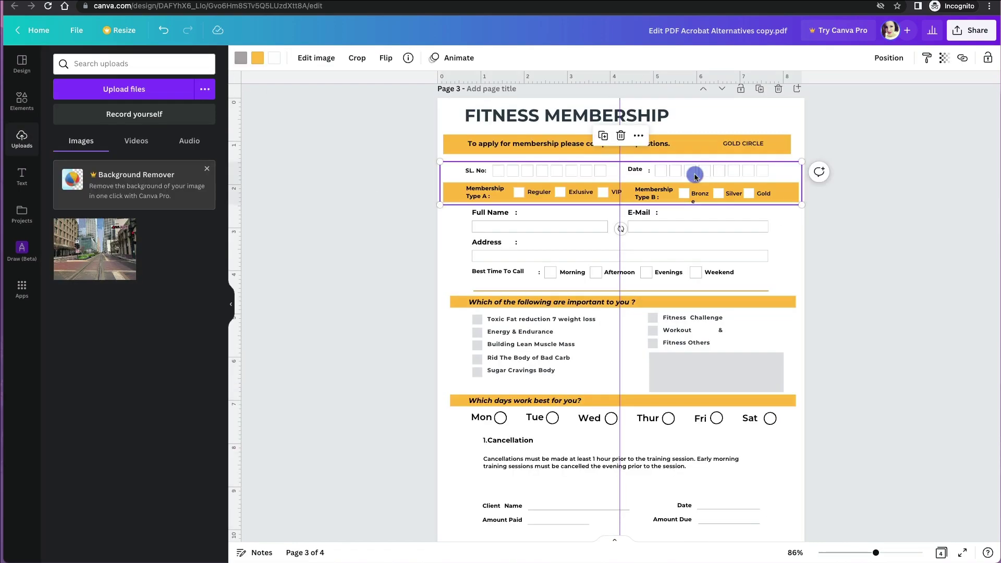
{"action": "mouse_move", "coordinate": [694, 173]}
{"action": "left_mouse_down"}
{"action": "mouse_move", "coordinate": [729, 166]}
{"action": "mouse_move", "coordinate": [694, 170]}
{"action": "left_mouse_up"}
{"action": "left_click", "coordinate": [531, 228]}
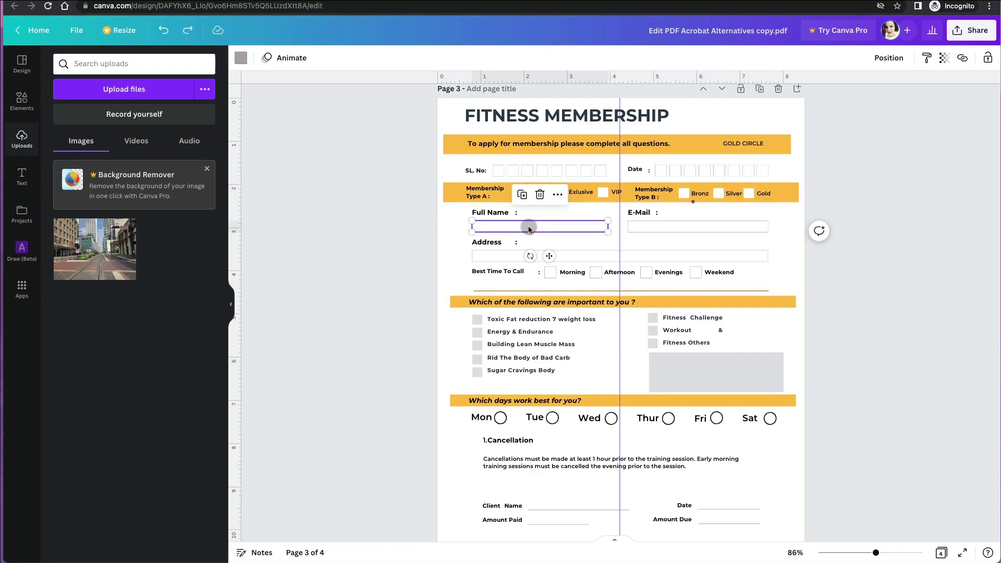
{"action": "left_click", "coordinate": [513, 228]}
{"action": "left_click", "coordinate": [22, 176]}
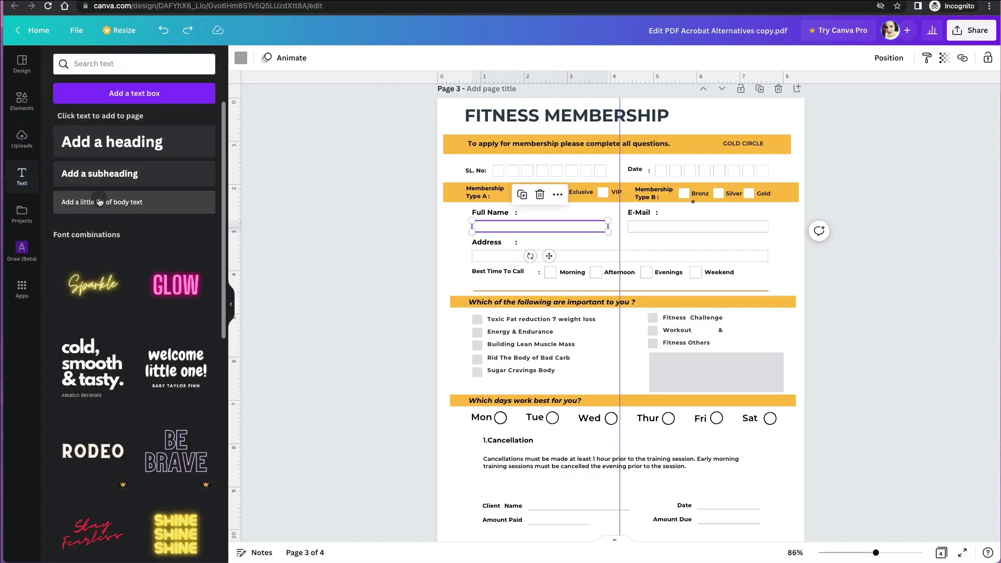
{"action": "left_click_drag", "start_coordinate": [102, 201], "coordinate": [509, 226]}
{"action": "type", "text": "Jane Doe"}
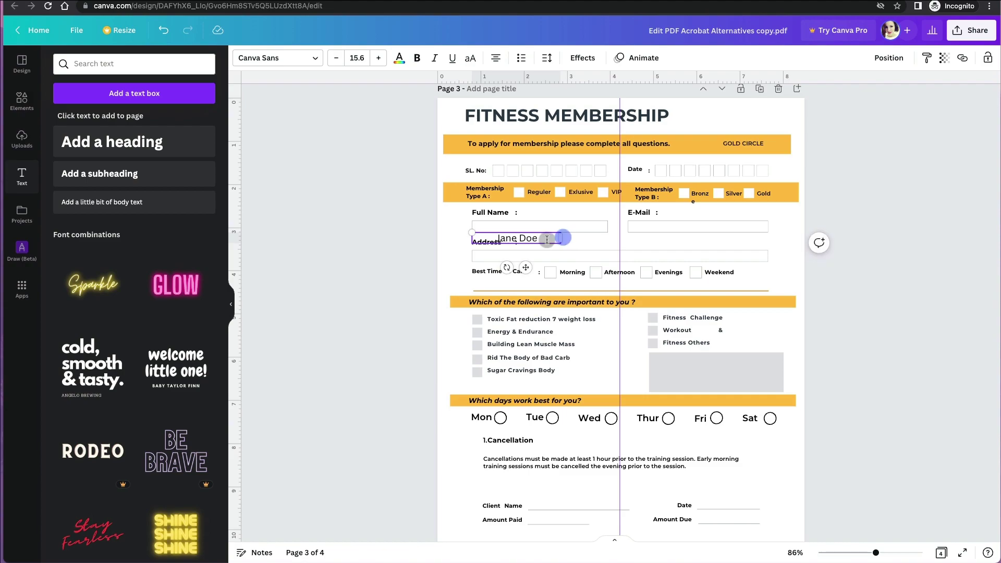
{"action": "mouse_move", "coordinate": [607, 250]}
{"action": "left_mouse_down"}
{"action": "mouse_move", "coordinate": [539, 242]}
{"action": "mouse_move", "coordinate": [528, 252]}
{"action": "left_mouse_up"}
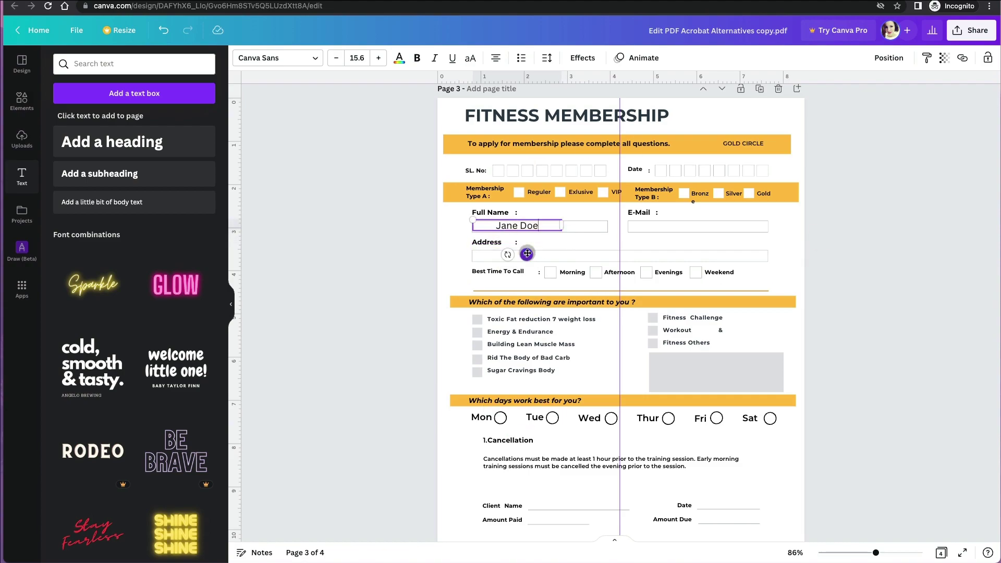
- Add a green check mark from an Elements search and shrink it into the Morning box
{"action": "left_click", "coordinate": [462, 286]}
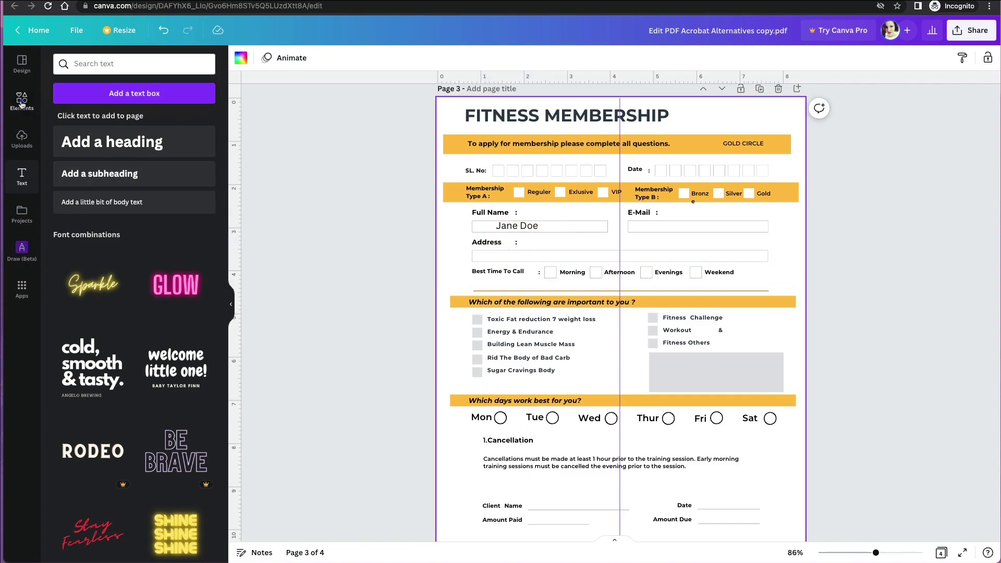
{"action": "left_click", "coordinate": [22, 100]}
{"action": "left_click", "coordinate": [88, 65]}
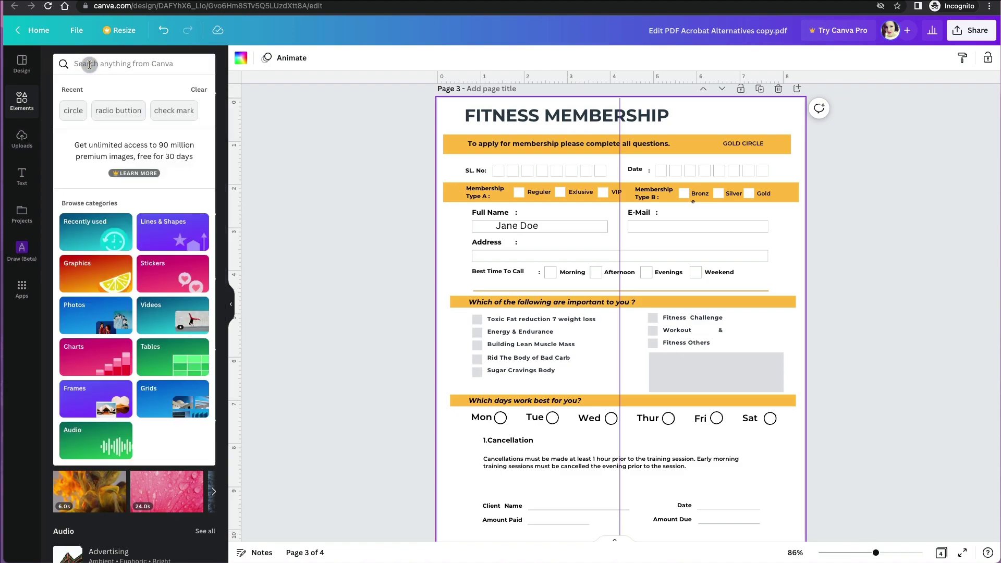
{"action": "type", "text": "check"}
{"action": "left_click", "coordinate": [103, 110]}
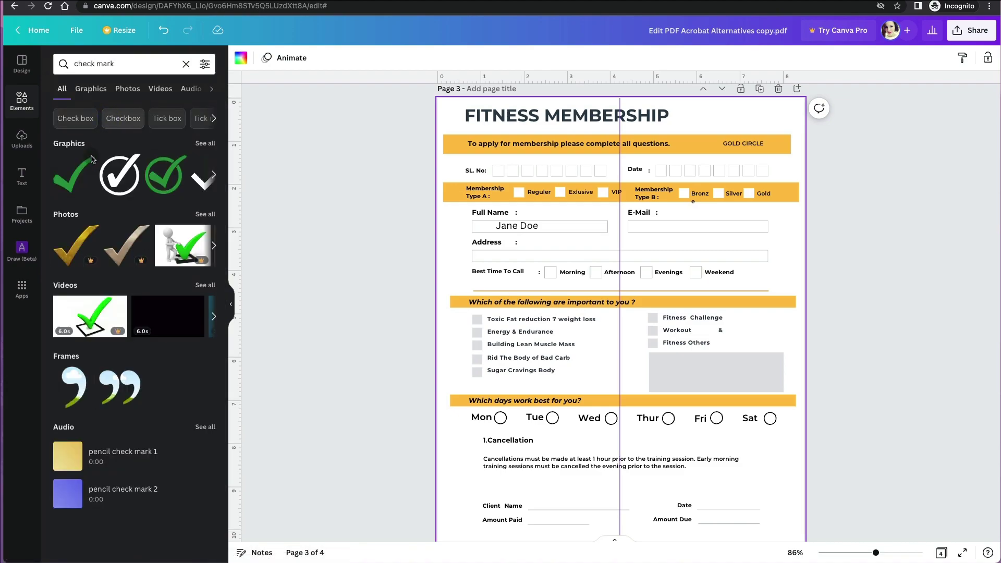
{"action": "left_click", "coordinate": [84, 183]}
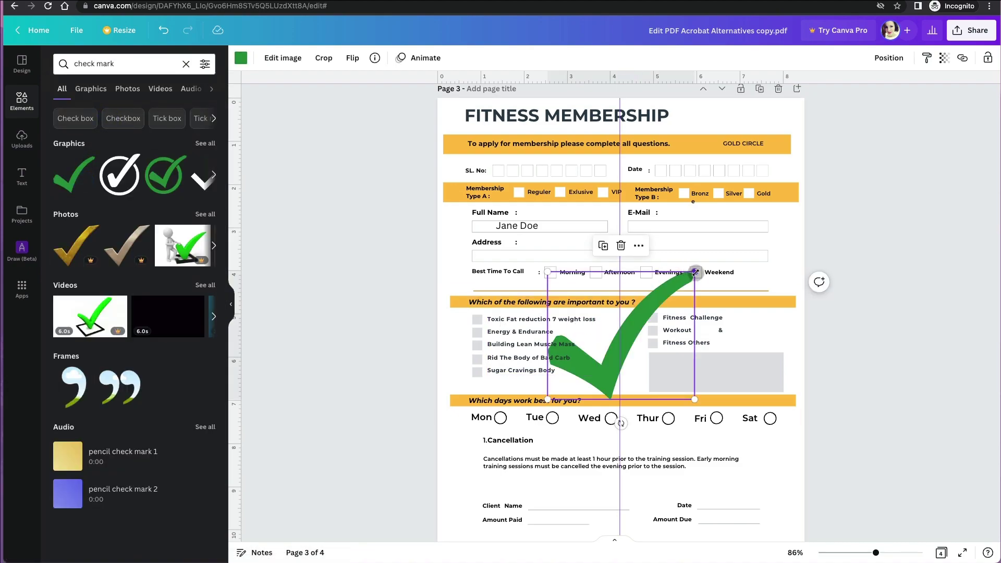
{"action": "mouse_move", "coordinate": [695, 272]}
{"action": "left_mouse_down"}
{"action": "mouse_move", "coordinate": [576, 374]}
{"action": "mouse_move", "coordinate": [550, 266]}
{"action": "mouse_move", "coordinate": [660, 275]}
{"action": "left_mouse_up"}
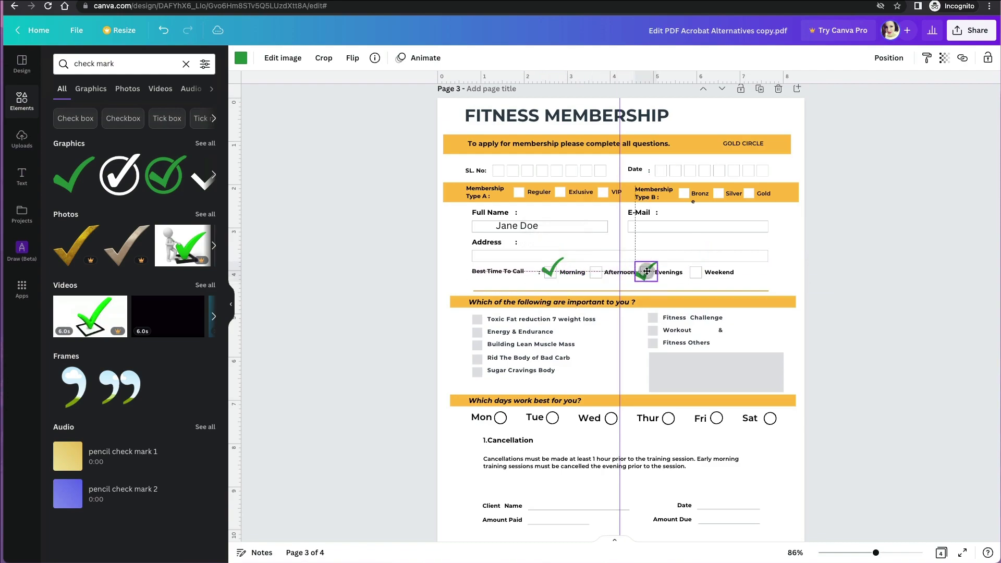
- Draw a freehand signature with the pen brush, then delete it
{"action": "left_click", "coordinate": [795, 497]}
{"action": "scroll", "coordinate": [794, 497], "scroll_direction": "down", "scroll_amount": 2}
{"action": "left_click", "coordinate": [22, 251]}
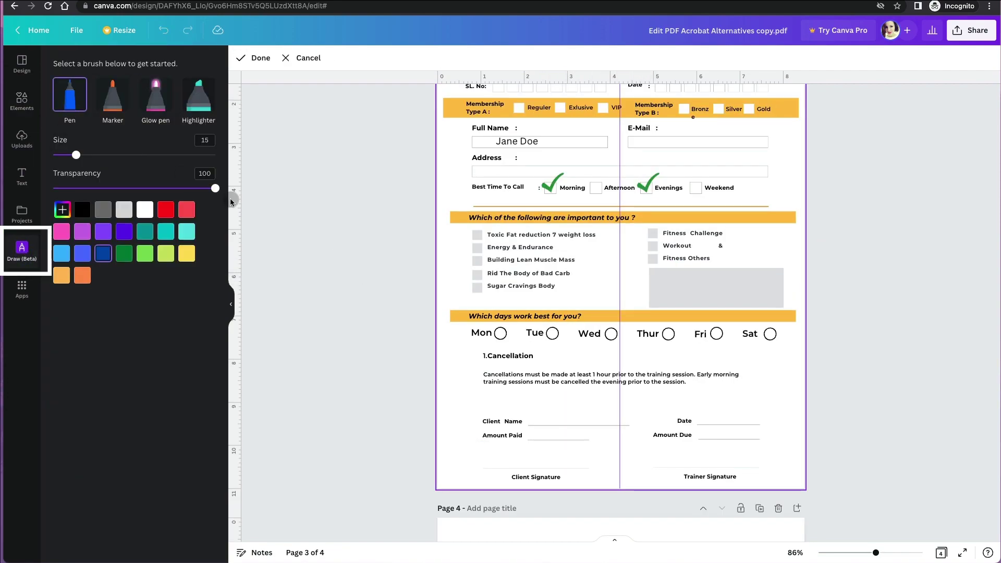
{"action": "mouse_move", "coordinate": [532, 463]}
{"action": "left_mouse_down"}
{"action": "mouse_move", "coordinate": [568, 461]}
{"action": "mouse_move", "coordinate": [568, 443]}
{"action": "left_mouse_up"}
{"action": "left_click", "coordinate": [254, 57]}
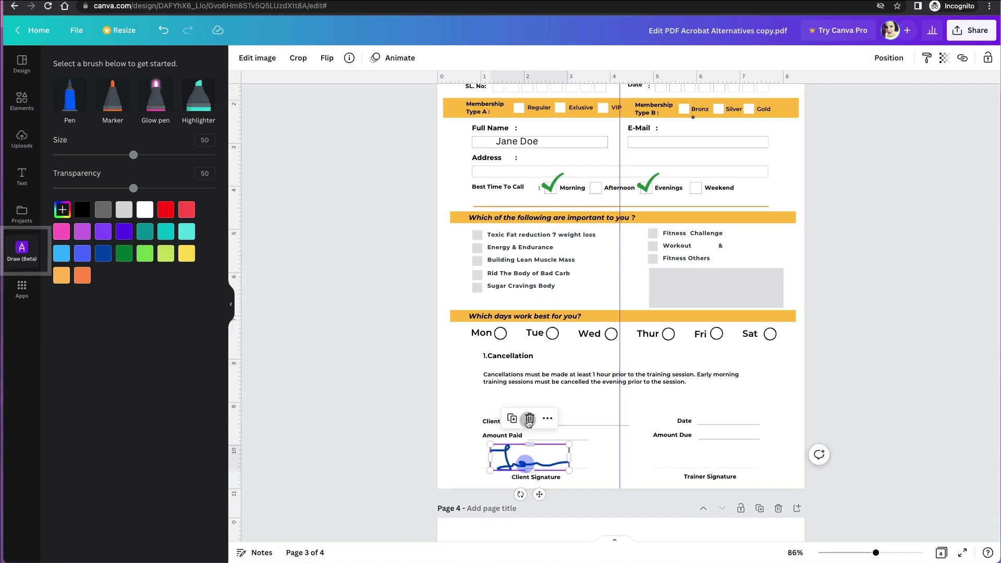
{"action": "key", "text": "Delete"}
{"action": "left_click", "coordinate": [22, 175]}
- Add a 'Jane Doe' subheading above Client Signature in the Sweet Apricot font
{"action": "left_click", "coordinate": [99, 187]}
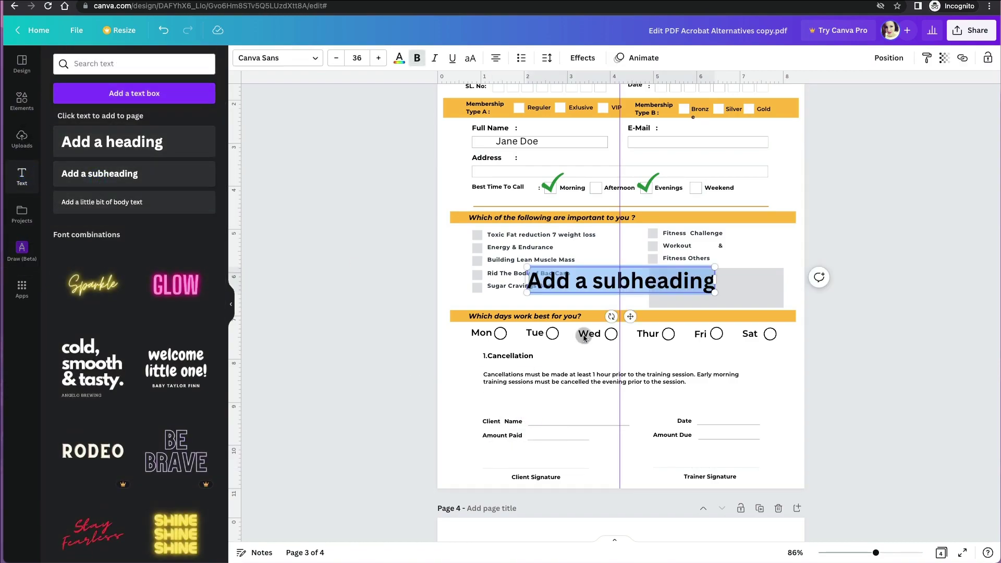
{"action": "type", "text": "Jane Doe"}
{"action": "left_click_drag", "start_coordinate": [630, 316], "coordinate": [541, 490]}
{"action": "double_click", "coordinate": [531, 452]}
{"action": "left_click", "coordinate": [315, 57]}
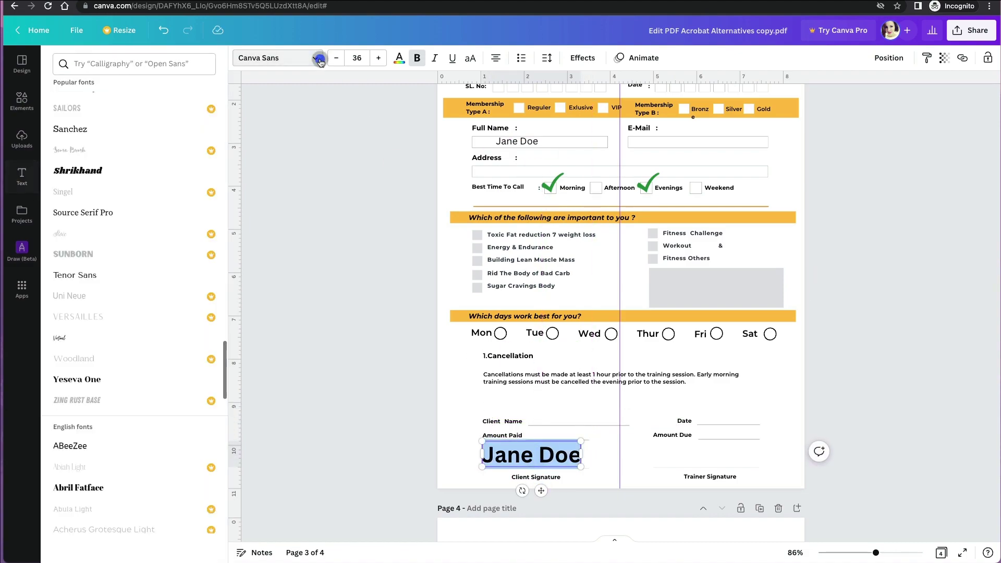
{"action": "type", "text": "scr"}
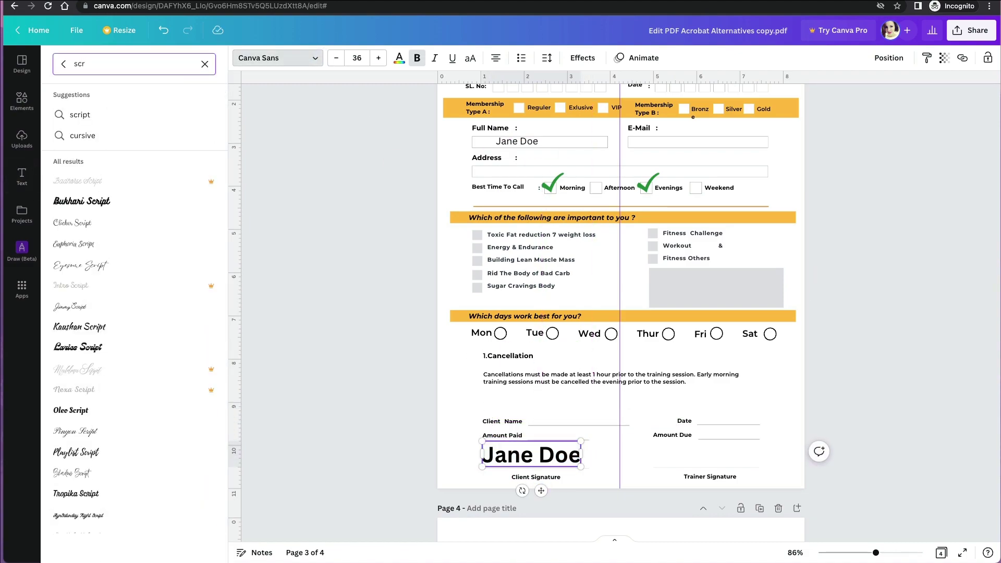
{"action": "left_click", "coordinate": [100, 135]}
{"action": "left_click", "coordinate": [87, 137]}
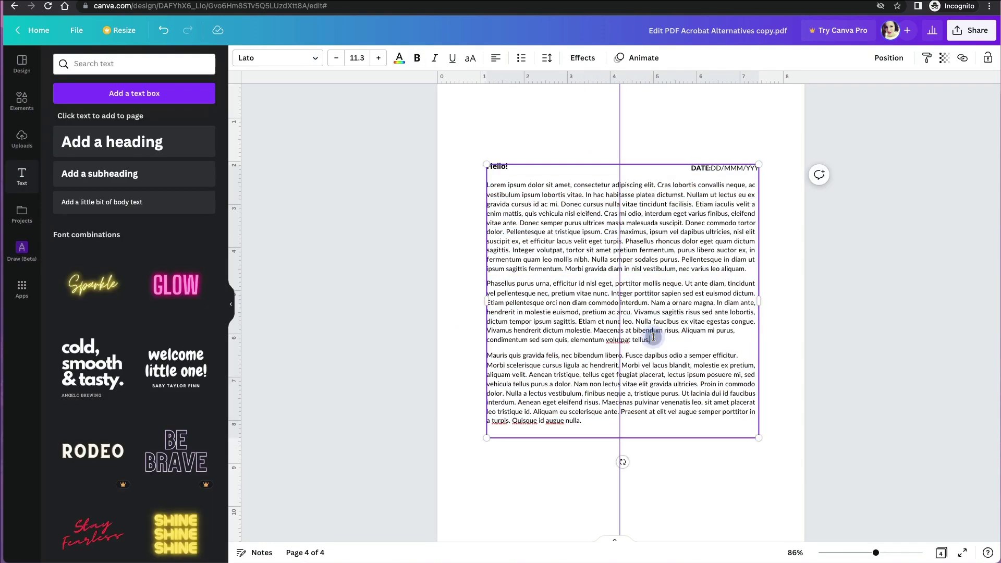
{"action": "left_click_drag", "start_coordinate": [649, 339], "coordinate": [491, 287]}
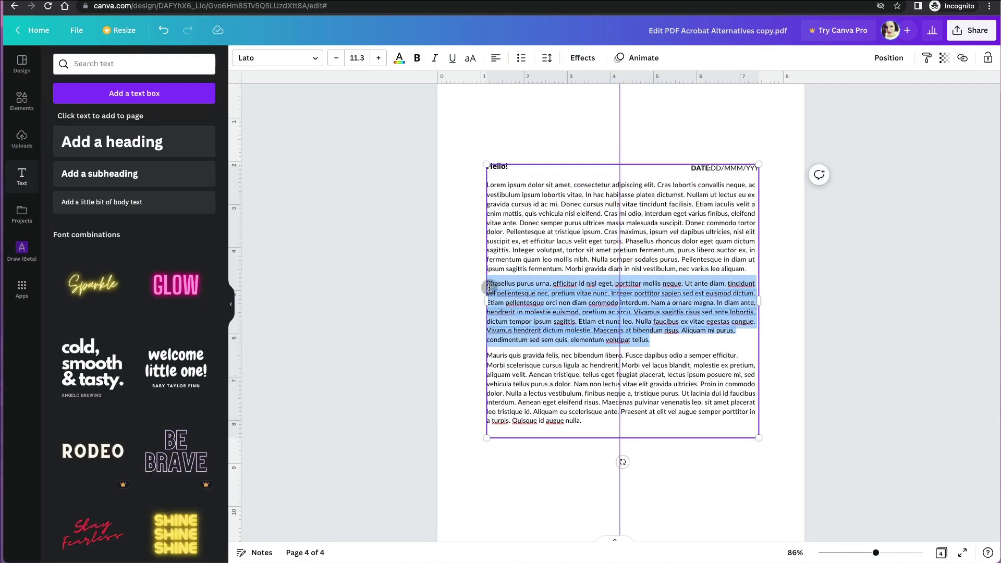
- In the page grid, add a blank page, move it to slot 3, and delete Notes
{"action": "left_click", "coordinate": [315, 61]}
{"action": "left_click", "coordinate": [119, 179]}
{"action": "left_click_drag", "start_coordinate": [759, 436], "coordinate": [792, 454]}
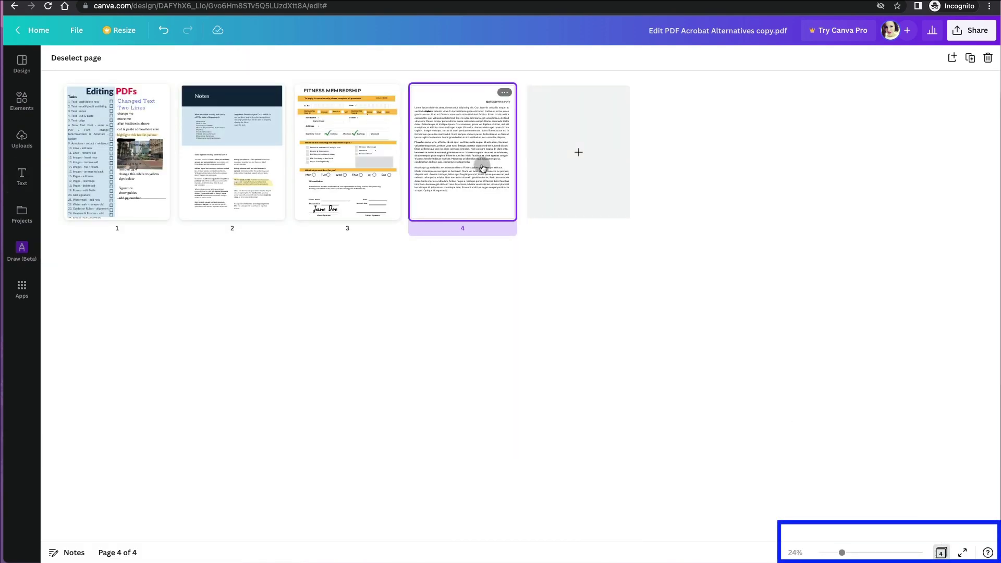
{"action": "left_click", "coordinate": [575, 161]}
{"action": "left_click_drag", "start_coordinate": [590, 159], "coordinate": [293, 163]}
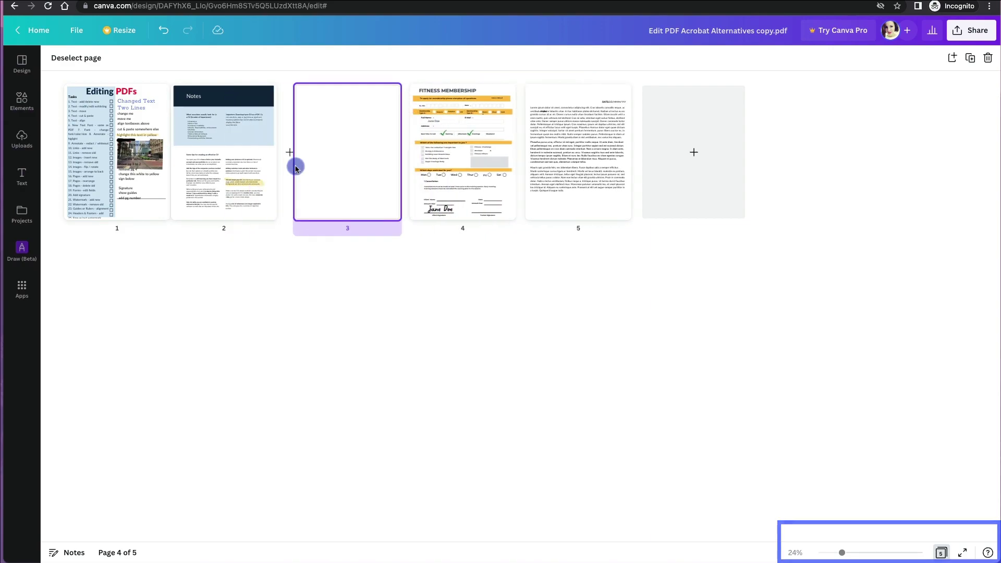
{"action": "left_click", "coordinate": [242, 150]}
{"action": "key", "text": "Delete"}
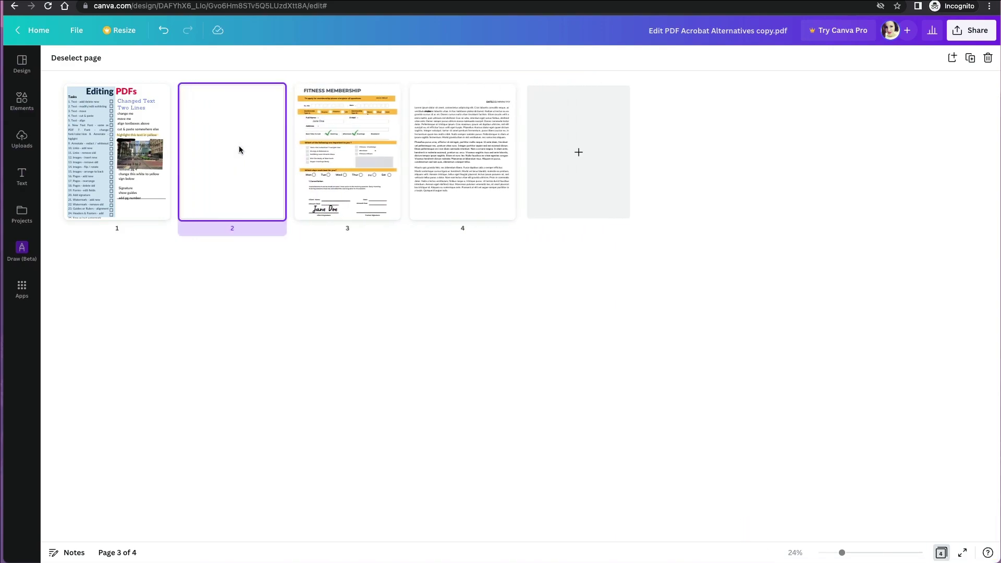
- Change page 1's background colour to yellow
{"action": "double_click", "coordinate": [131, 181]}
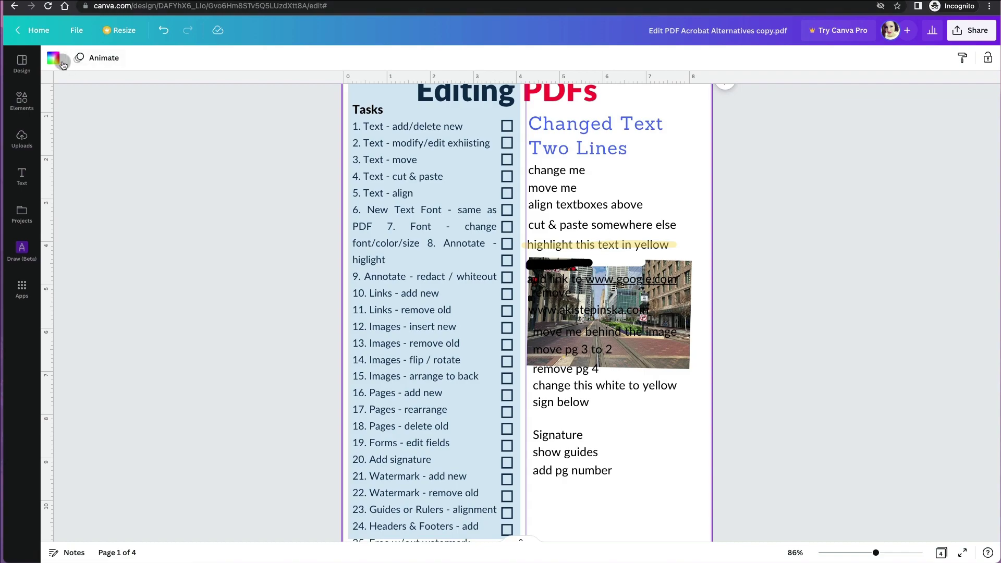
{"action": "left_click", "coordinate": [61, 61]}
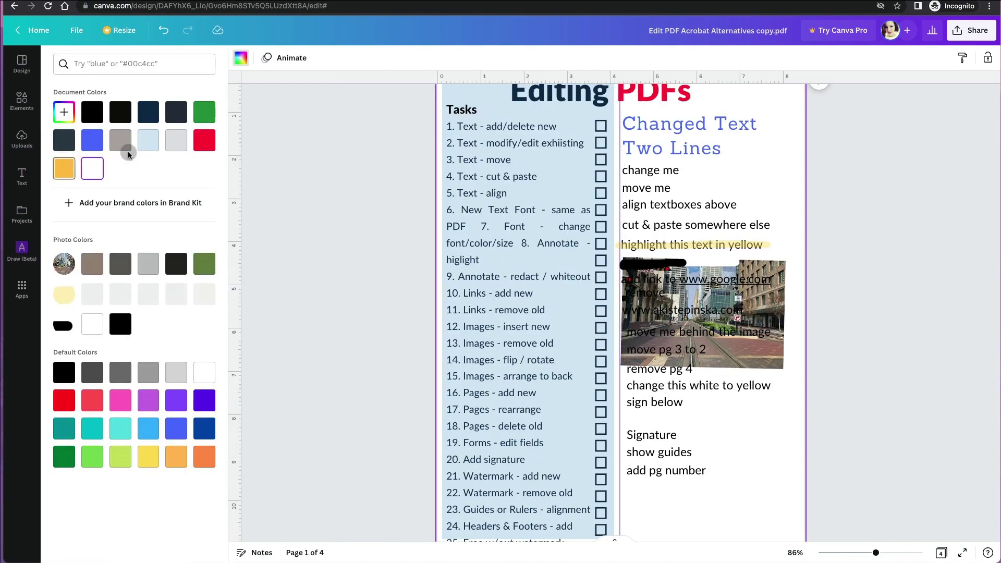
{"action": "left_click", "coordinate": [173, 143]}
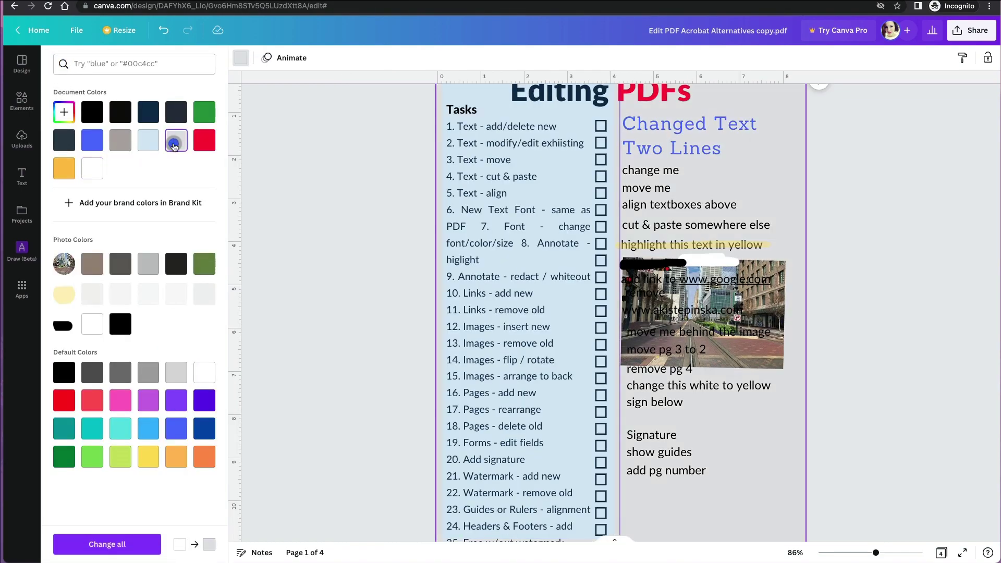
{"action": "left_click", "coordinate": [56, 177]}
{"action": "key", "text": "Escape"}
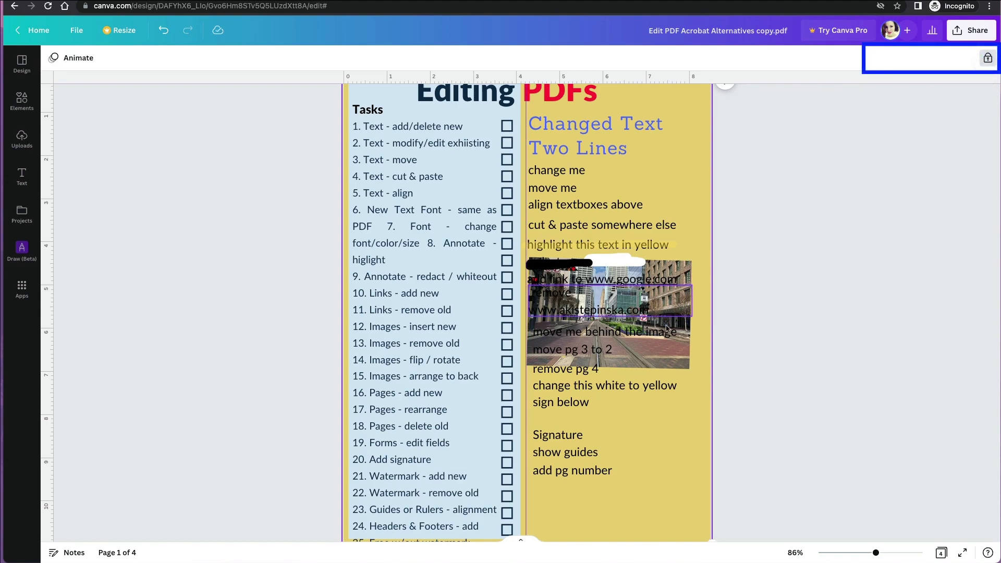
- Lock the text block beneath the street photo with Alt+Shift+L
{"action": "left_click", "coordinate": [682, 354]}
{"action": "left_click", "coordinate": [593, 405]}
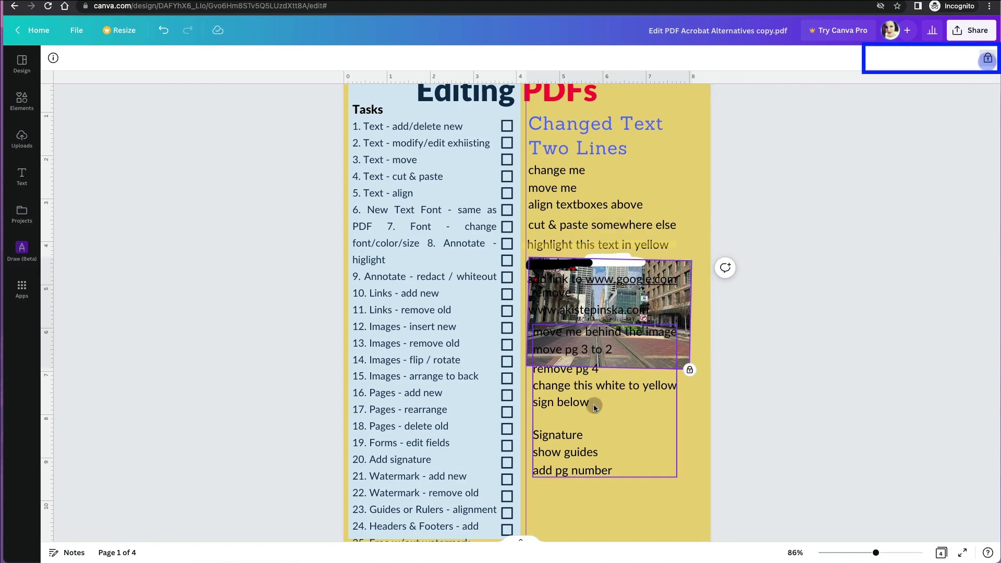
{"action": "key", "text": "alt+shift+l"}
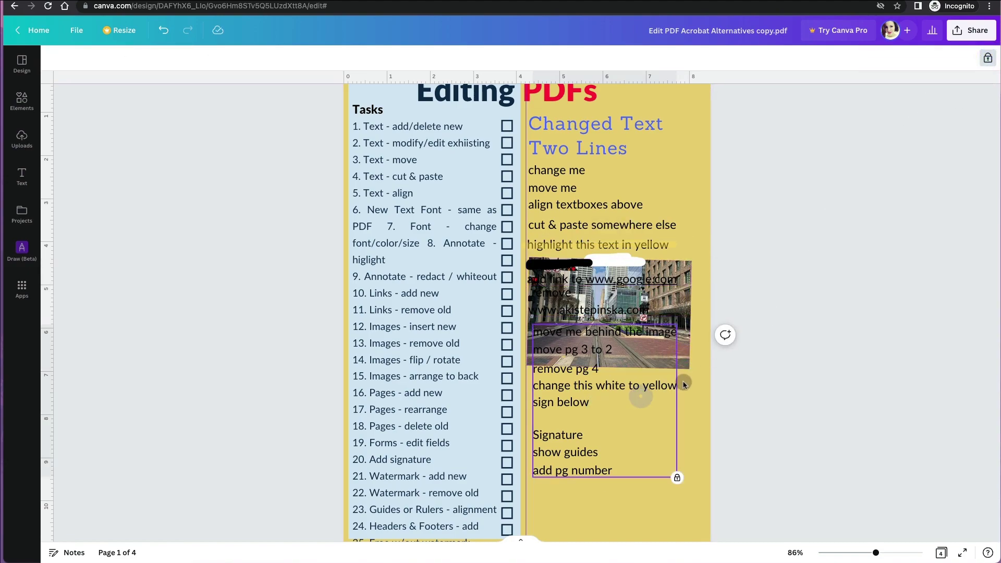
{"action": "left_click", "coordinate": [683, 383]}
{"action": "left_click", "coordinate": [482, 378]}
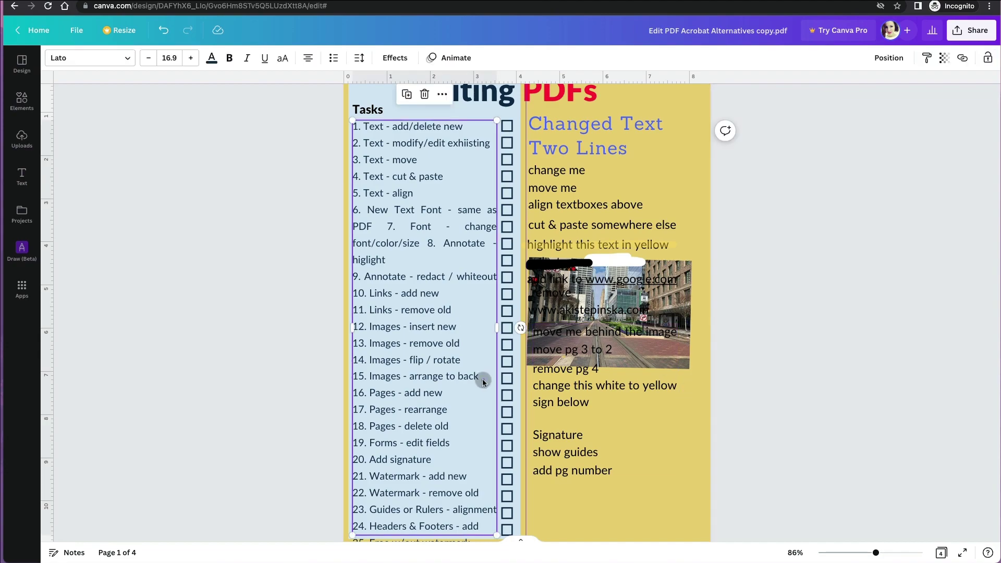
- Add a 'Draft' heading and enlarge it across page 1
{"action": "left_click", "coordinate": [22, 174]}
{"action": "left_click", "coordinate": [112, 142]}
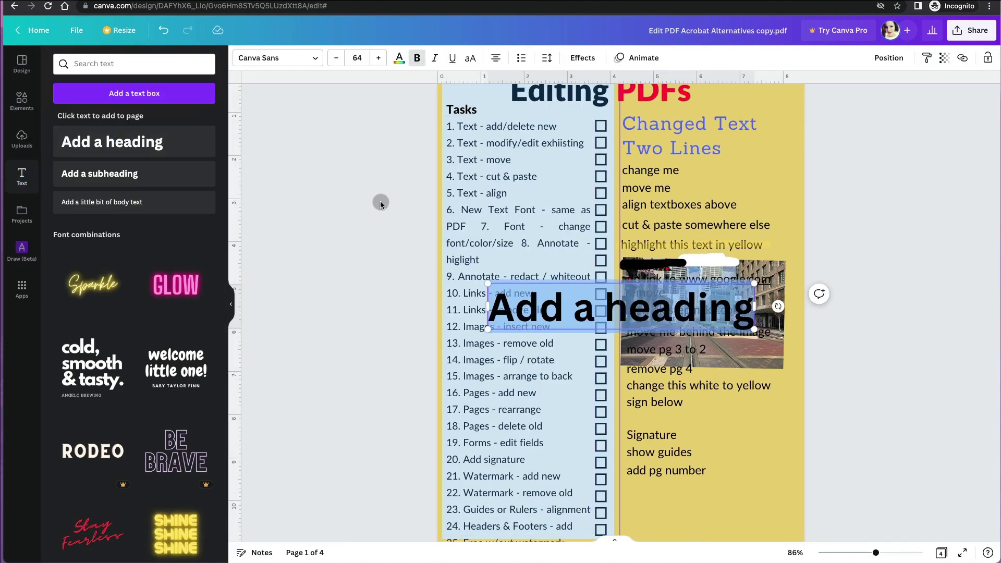
{"action": "type", "text": "Draft"}
{"action": "left_click_drag", "start_coordinate": [671, 327], "coordinate": [819, 398]}
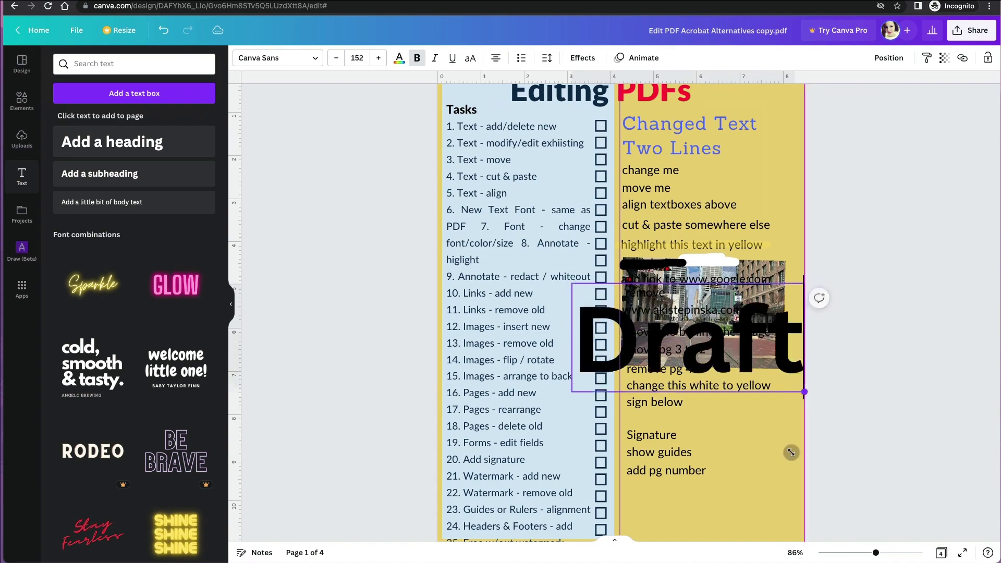
{"action": "left_click_drag", "start_coordinate": [574, 287], "coordinate": [488, 245]}
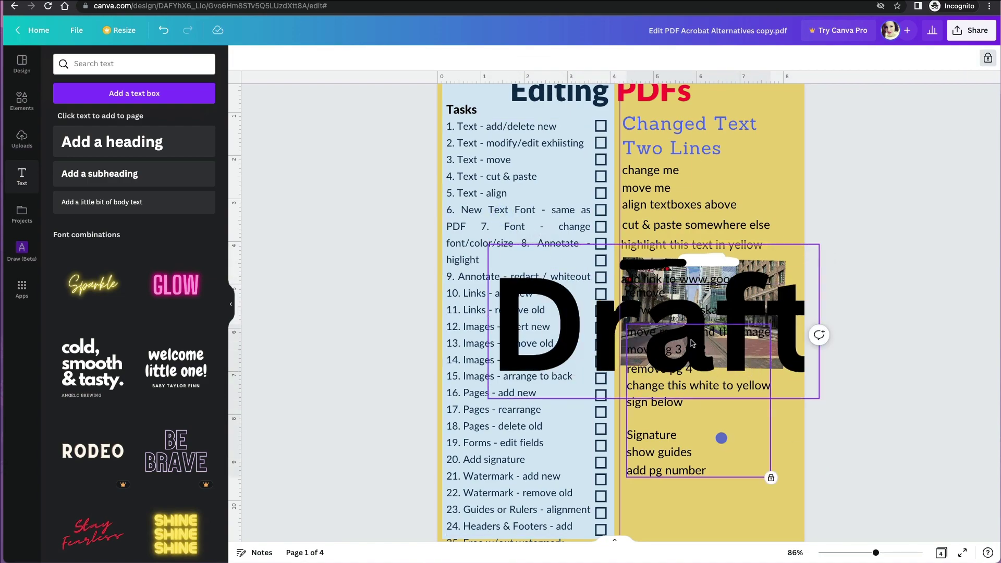
{"action": "left_click_drag", "start_coordinate": [677, 359], "coordinate": [642, 343]}
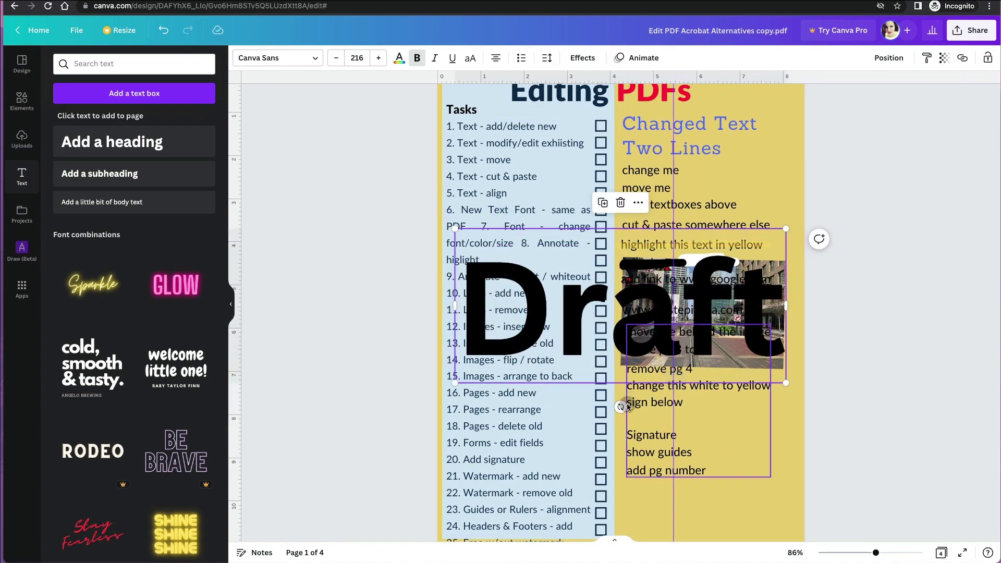
- Rotate Draft to about -61°, set transparency 36, and move it back one layer
{"action": "left_click_drag", "start_coordinate": [620, 406], "coordinate": [704, 350]}
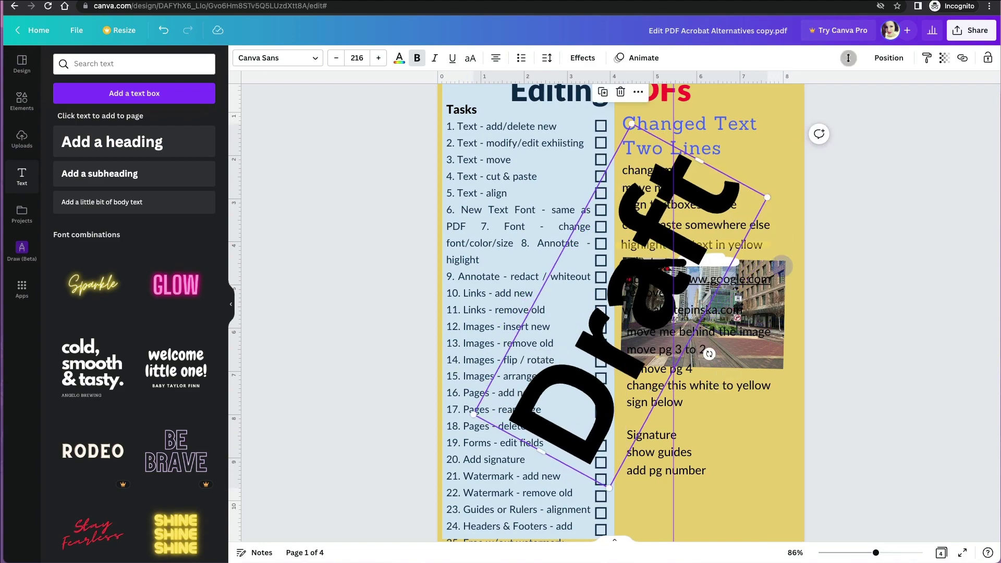
{"action": "left_click", "coordinate": [943, 58]}
{"action": "left_click_drag", "start_coordinate": [938, 100], "coordinate": [873, 103]}
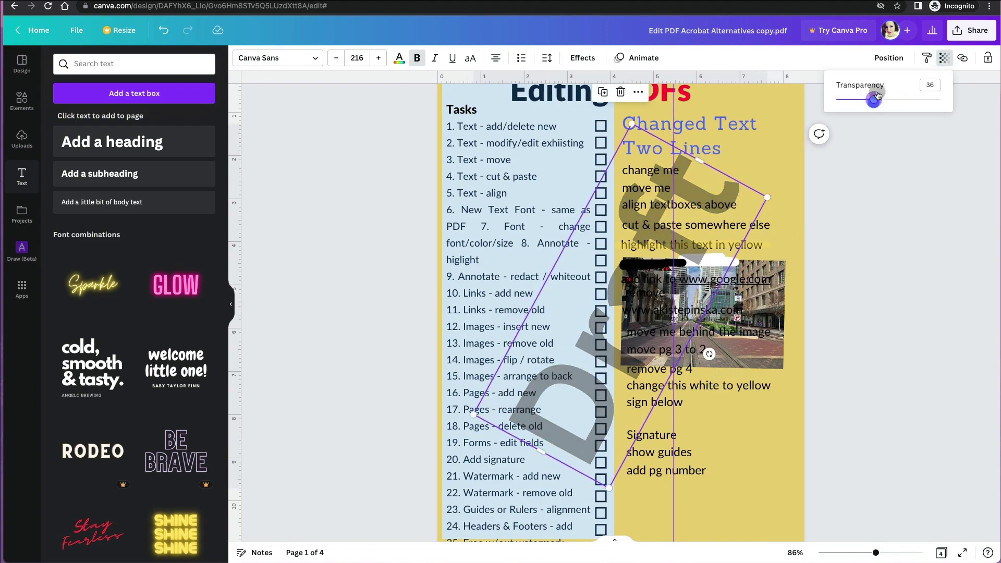
{"action": "left_click", "coordinate": [888, 57]}
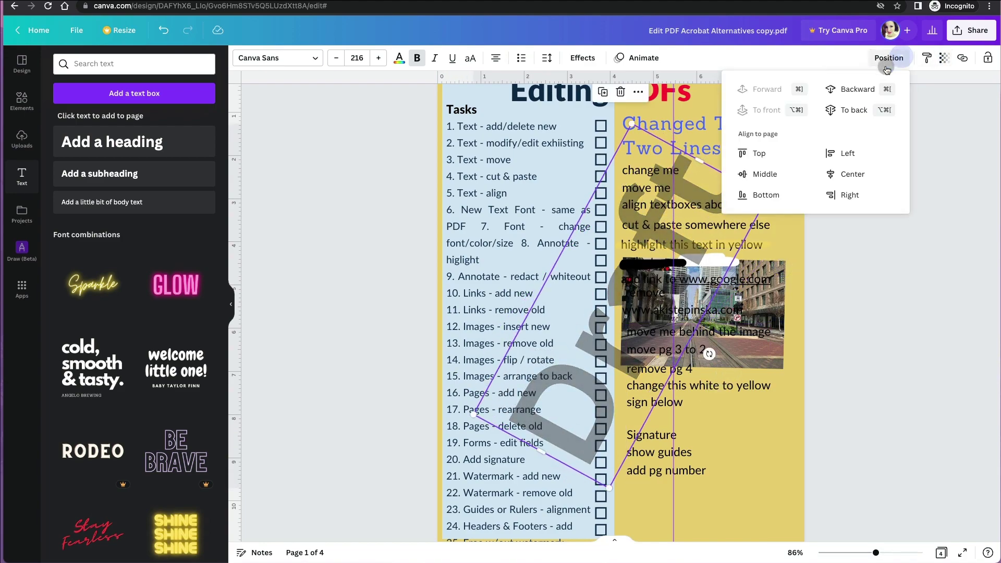
{"action": "left_click", "coordinate": [857, 98]}
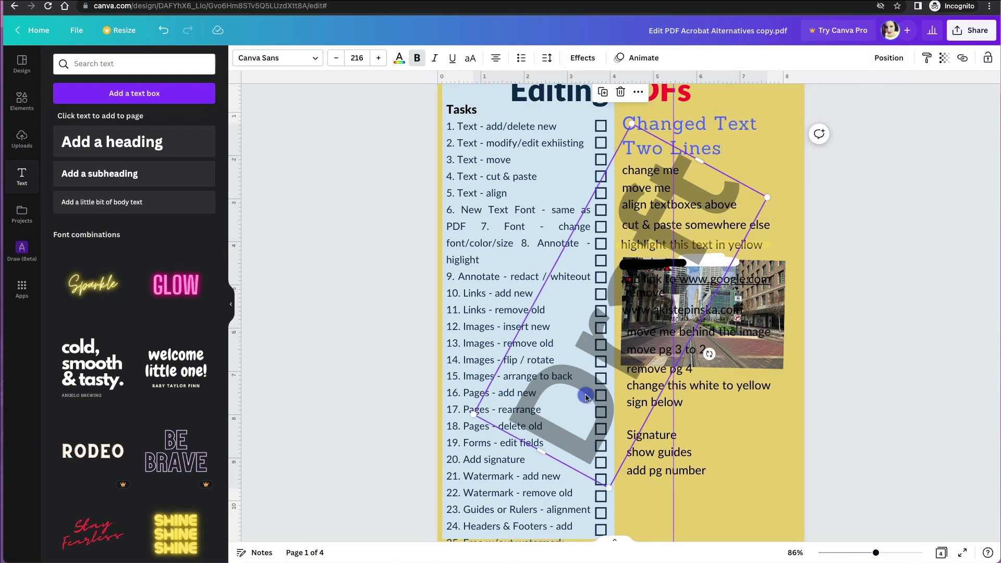
{"action": "scroll", "coordinate": [862, 493], "scroll_direction": "down", "scroll_amount": 10}
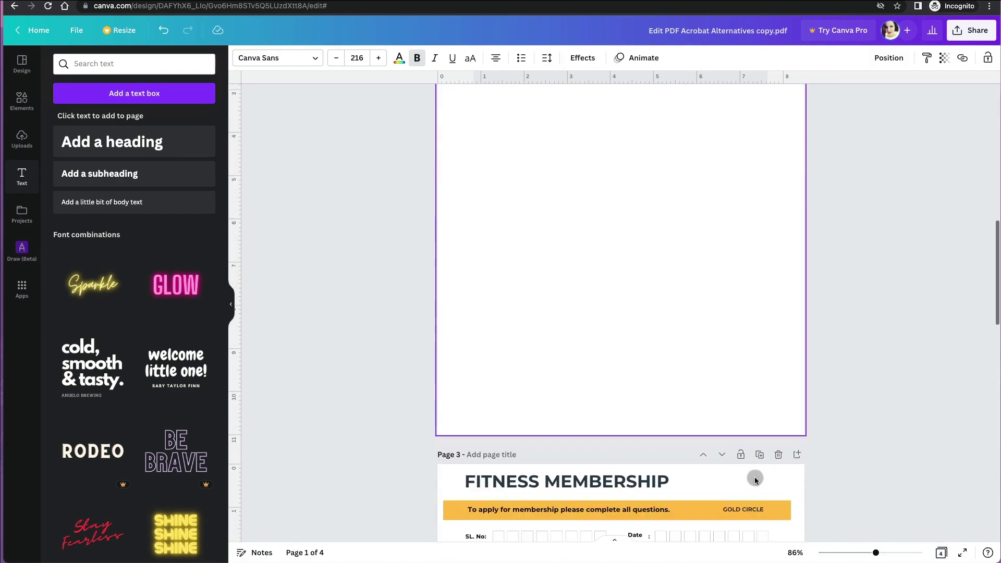
{"action": "scroll", "coordinate": [710, 304], "scroll_direction": "down", "scroll_amount": 2}
{"action": "scroll", "coordinate": [710, 306], "scroll_direction": "down", "scroll_amount": 5}
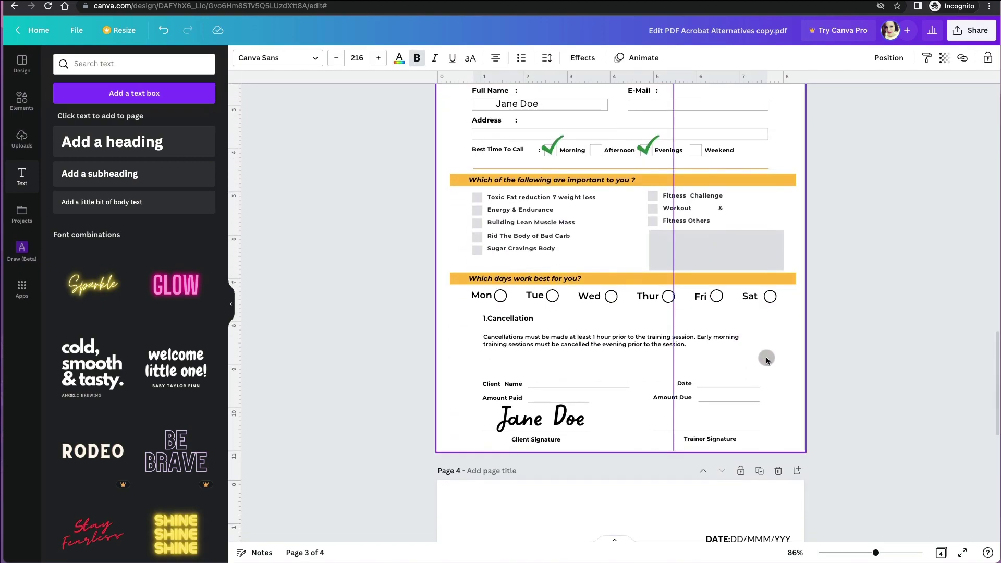
{"action": "scroll", "coordinate": [773, 357], "scroll_direction": "down", "scroll_amount": 3}
{"action": "scroll", "coordinate": [799, 447], "scroll_direction": "down", "scroll_amount": 2}
{"action": "scroll", "coordinate": [797, 446], "scroll_direction": "down", "scroll_amount": 4}
- Set the download file type to PDF Standard
{"action": "left_click", "coordinate": [79, 29]}
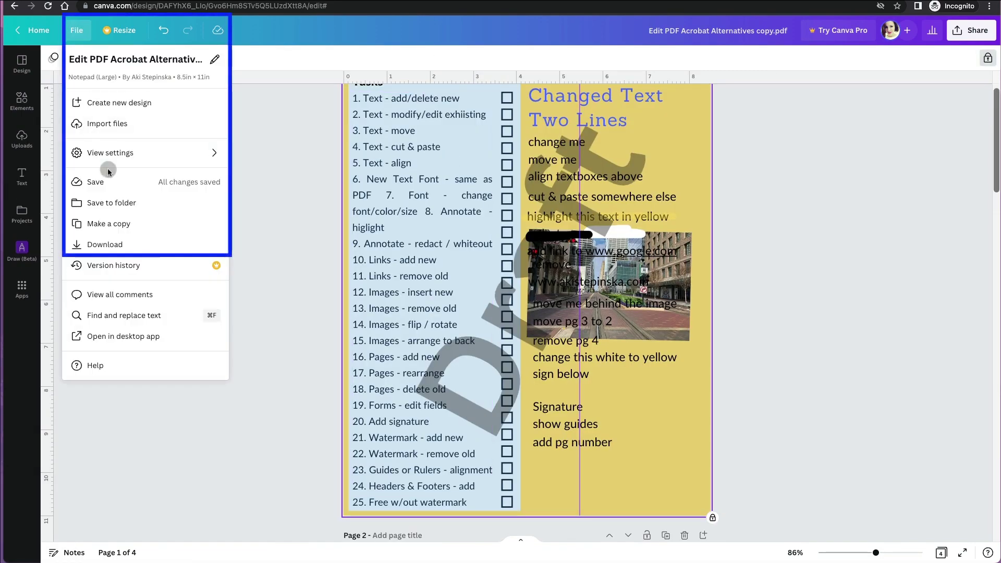
{"action": "left_click", "coordinate": [809, 137]}
{"action": "left_click", "coordinate": [971, 30]}
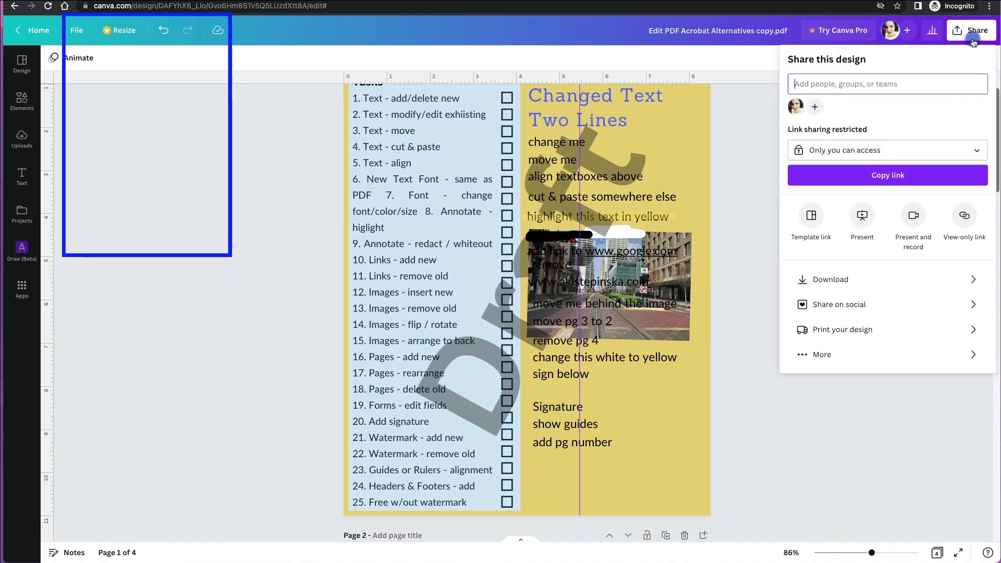
{"action": "left_click", "coordinate": [961, 280]}
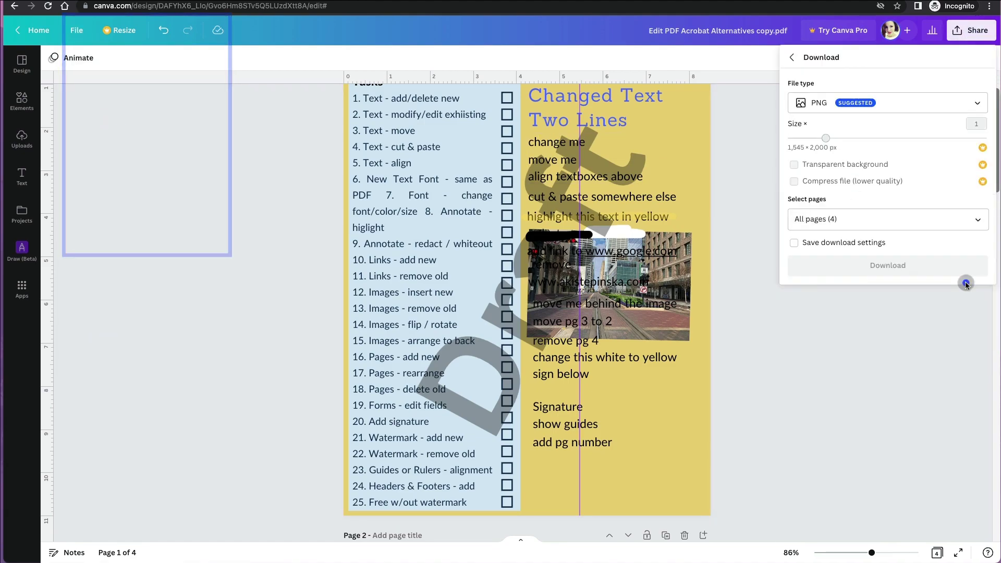
{"action": "left_click", "coordinate": [977, 106]}
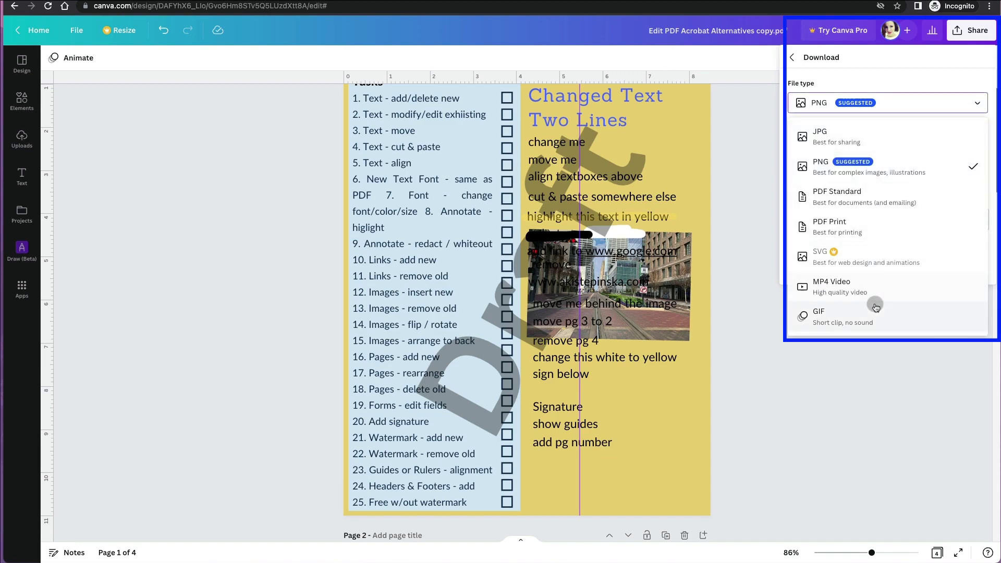
{"action": "left_click", "coordinate": [880, 202]}
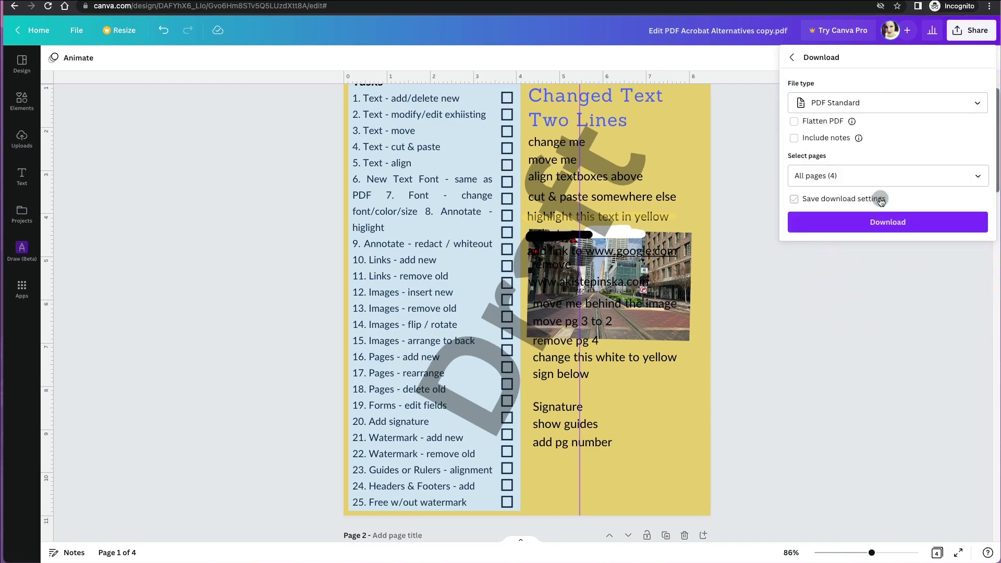
{"action": "left_click", "coordinate": [851, 123]}
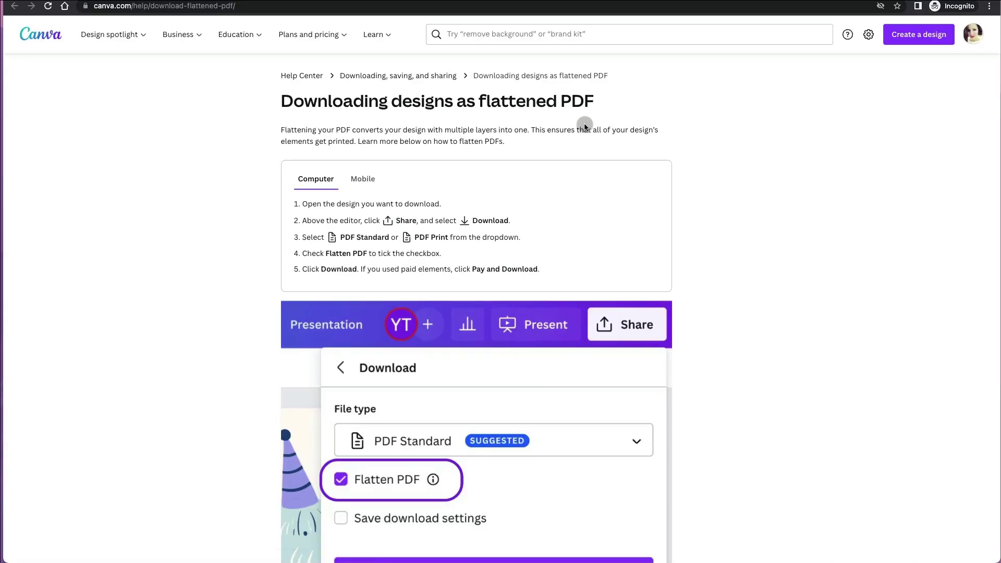
{"action": "key", "text": "ctrl+w"}
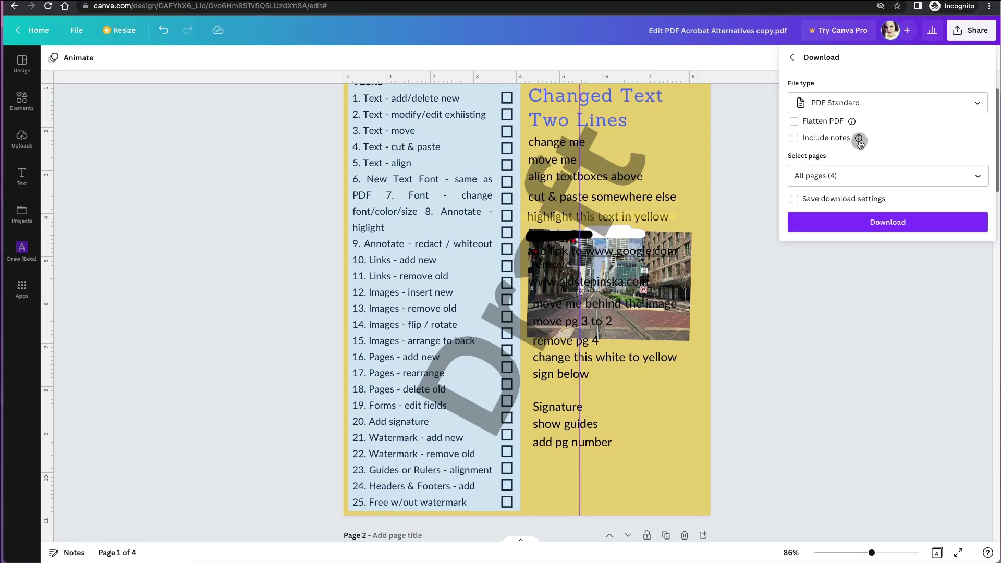
- Select all four pages and download the PDF
{"action": "left_click", "coordinate": [973, 177]}
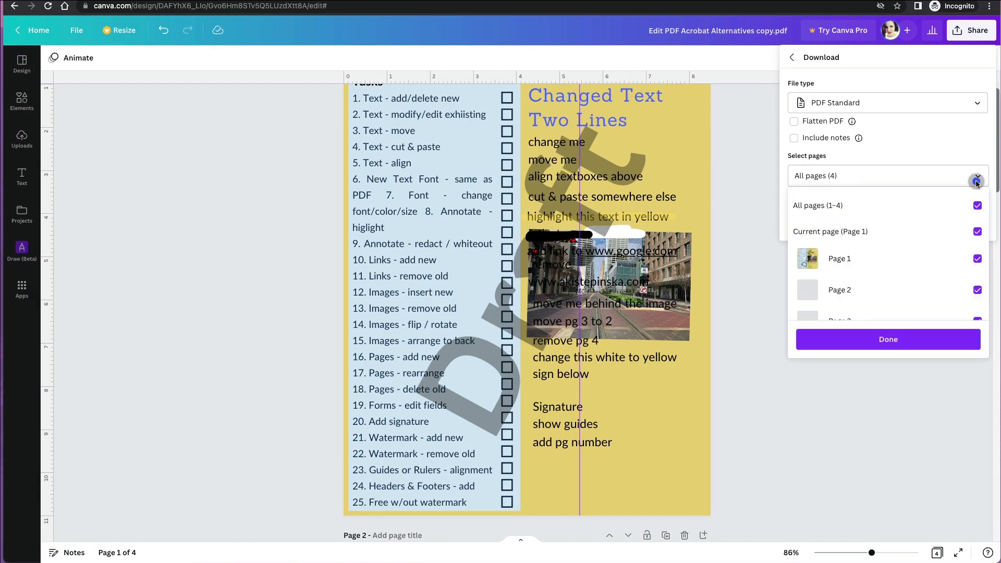
{"action": "left_click", "coordinate": [976, 205]}
{"action": "left_click", "coordinate": [977, 261]}
{"action": "left_click", "coordinate": [978, 290]}
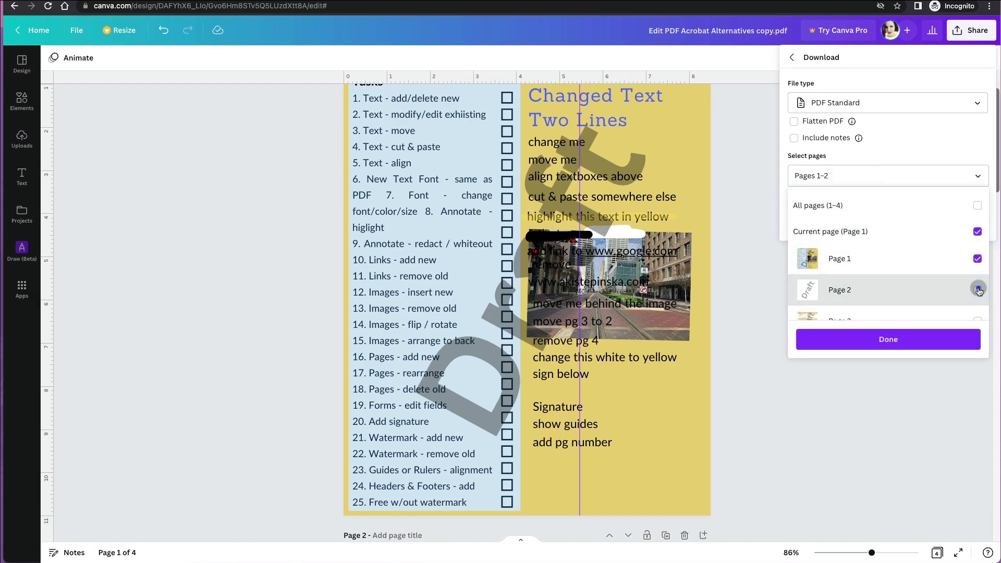
{"action": "left_click", "coordinate": [976, 205]}
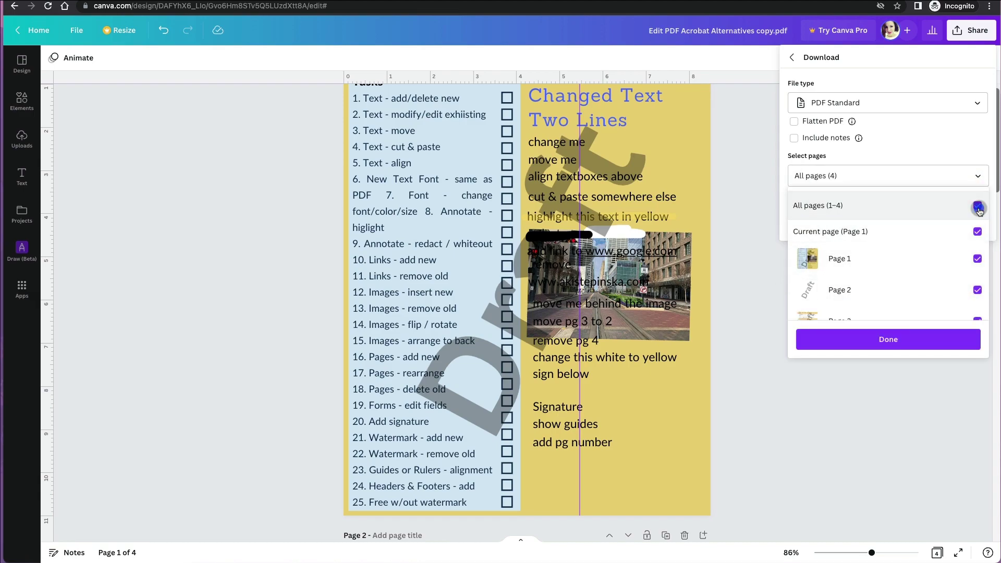
{"action": "left_click", "coordinate": [891, 340]}
{"action": "left_click", "coordinate": [888, 224]}
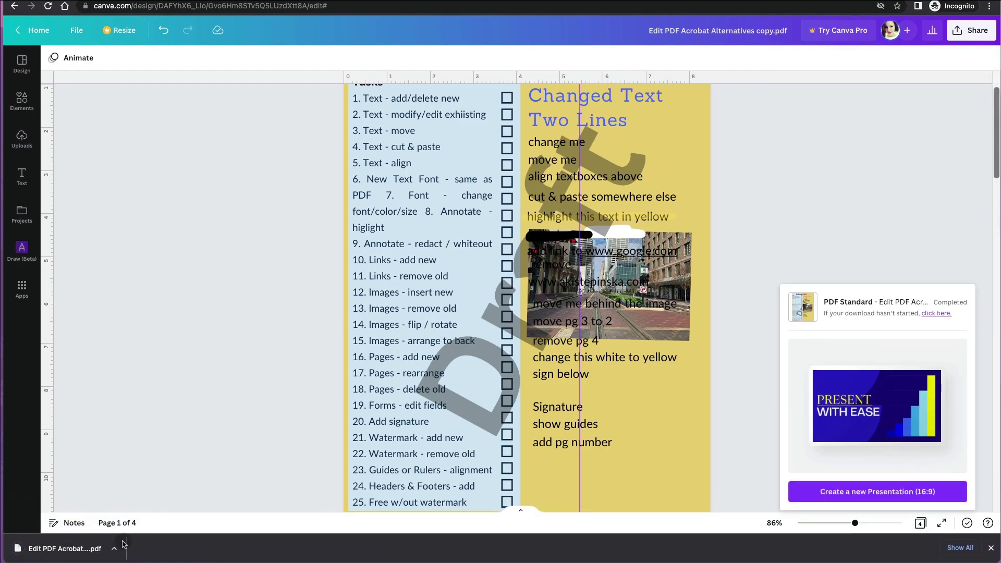
- Open the downloaded PDF in Acrobat from the download bar and move its window up
{"action": "left_click", "coordinate": [117, 547]}
{"action": "left_click", "coordinate": [176, 560]}
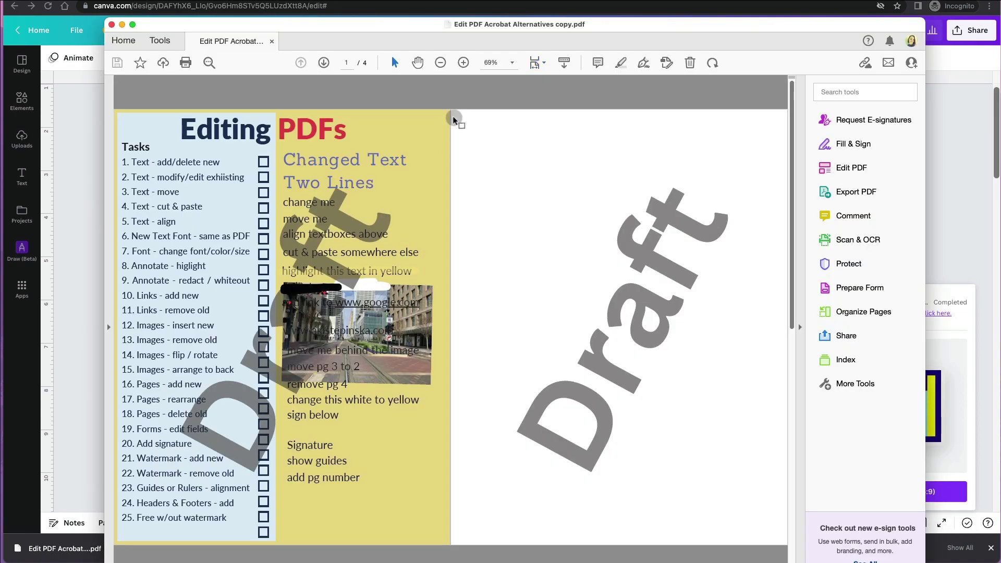
{"action": "left_click_drag", "start_coordinate": [429, 30], "coordinate": [422, 8]}
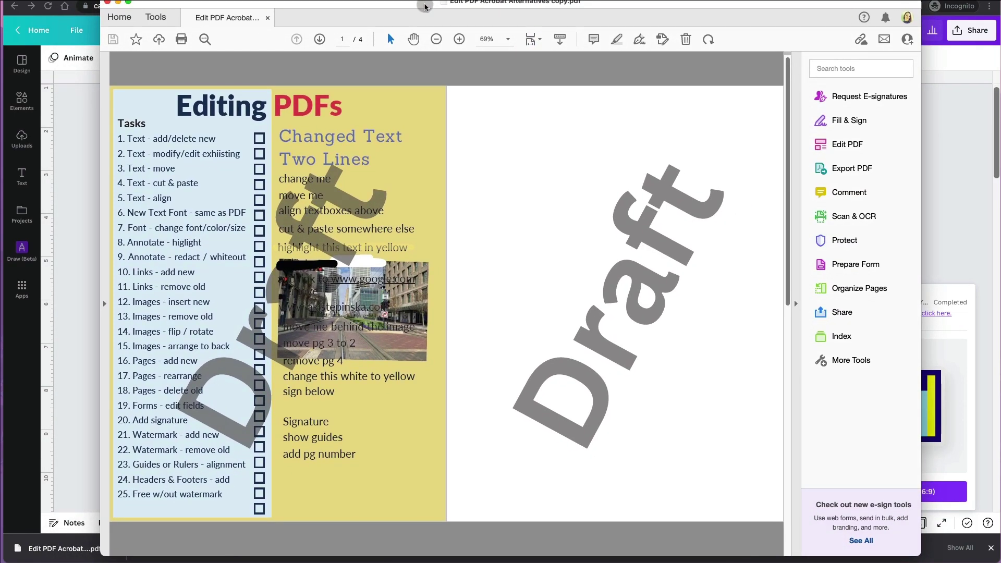
{"action": "scroll", "coordinate": [356, 300], "scroll_direction": "down", "scroll_amount": 1}
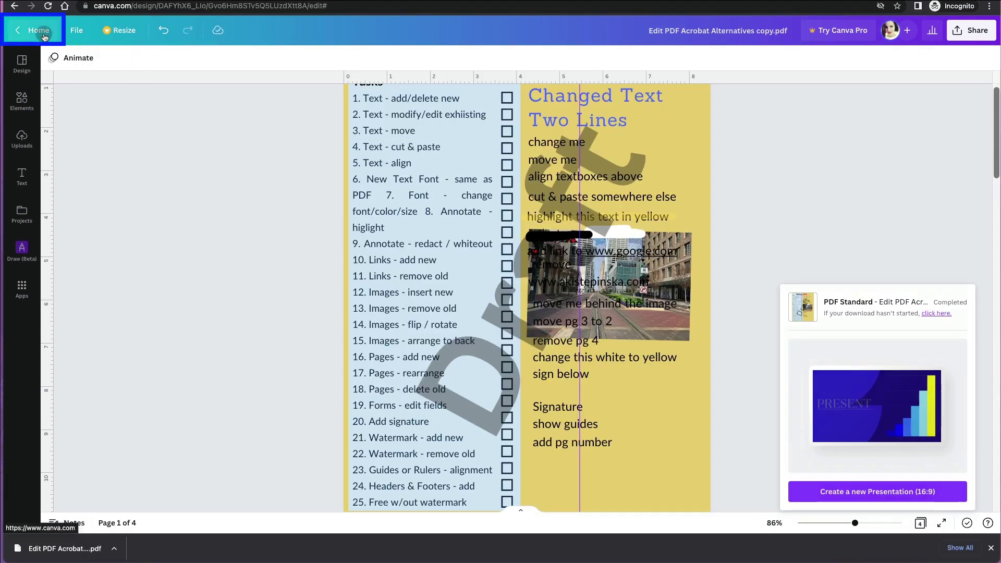
- Exit the design editor to Canva Home and list all saved projects
{"action": "left_click", "coordinate": [32, 30]}
{"action": "left_click", "coordinate": [50, 191]}
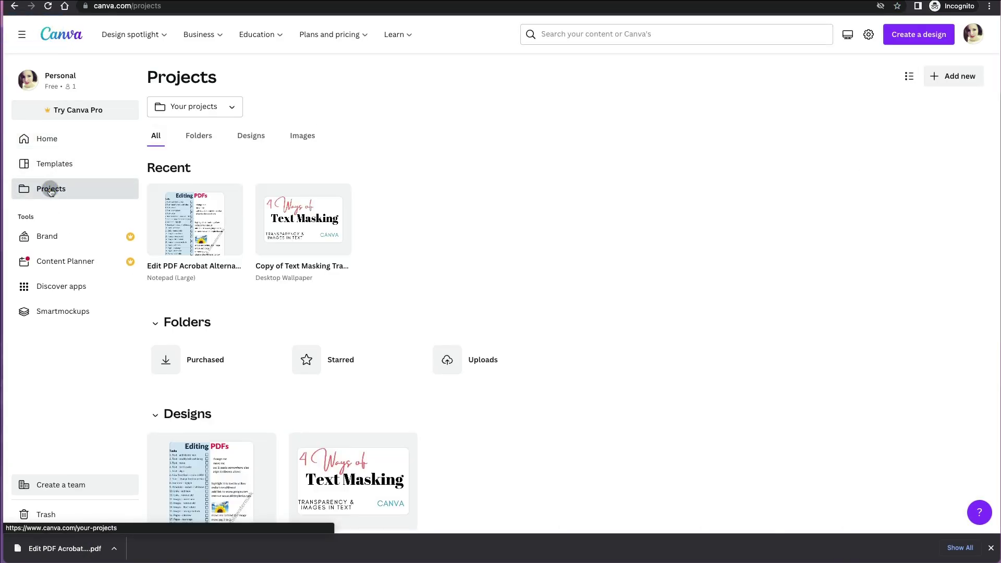
{"action": "scroll", "coordinate": [485, 282], "scroll_direction": "down", "scroll_amount": 1}
{"action": "scroll", "coordinate": [484, 282], "scroll_direction": "down", "scroll_amount": 3}
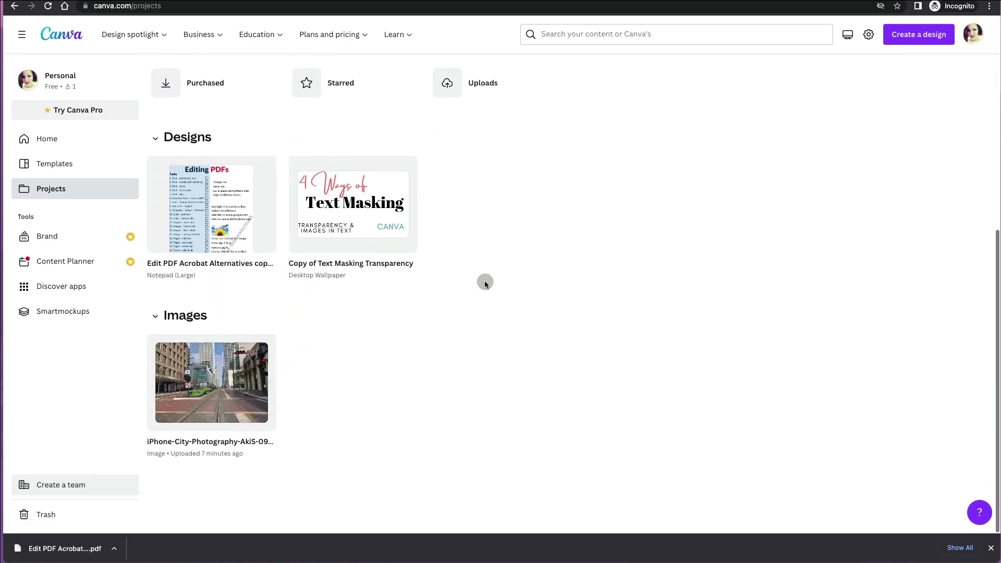
{"action": "scroll", "coordinate": [485, 283], "scroll_direction": "up", "scroll_amount": 4}
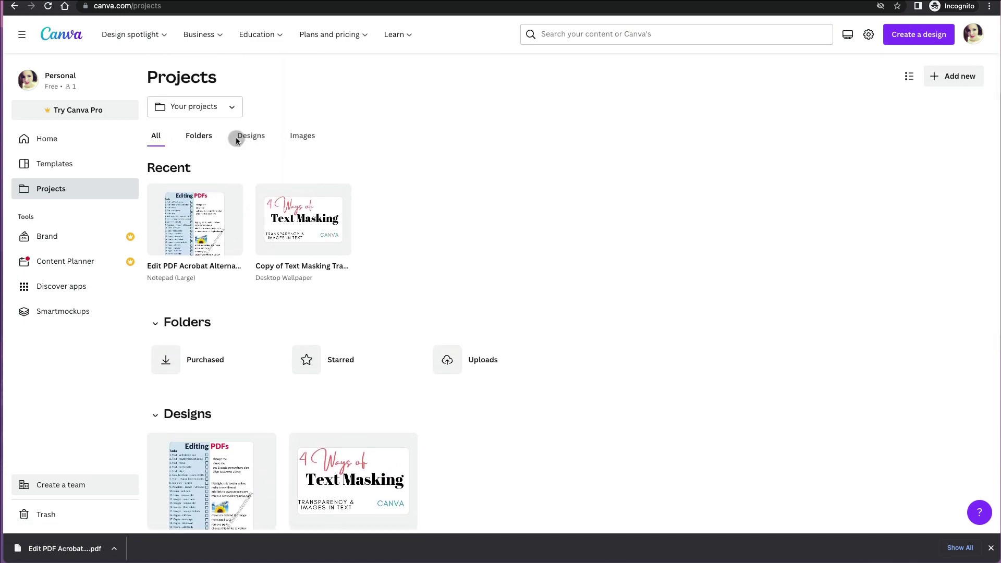
{"action": "mouse_move", "coordinate": [332, 34]}
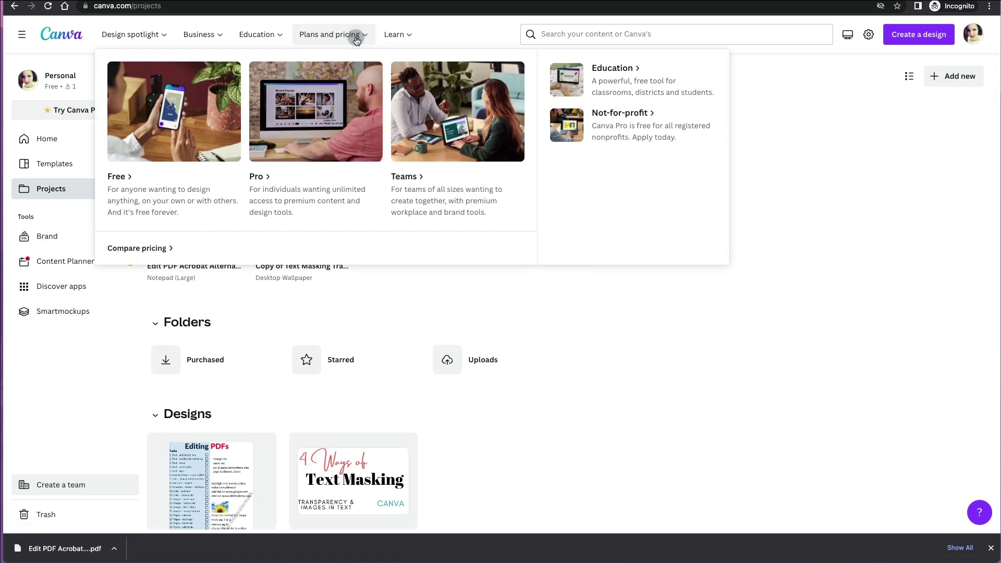
- Compare plans with monthly billing: Free $0.00, Pro $12.99, Teams $14.99 per month
{"action": "left_click", "coordinate": [162, 248]}
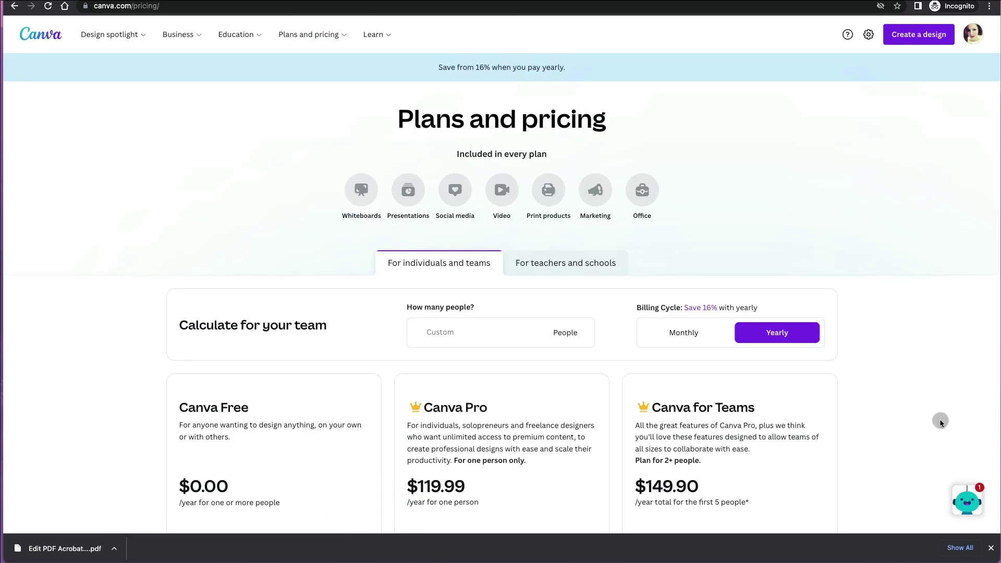
{"action": "scroll", "coordinate": [939, 421], "scroll_direction": "down", "scroll_amount": 1}
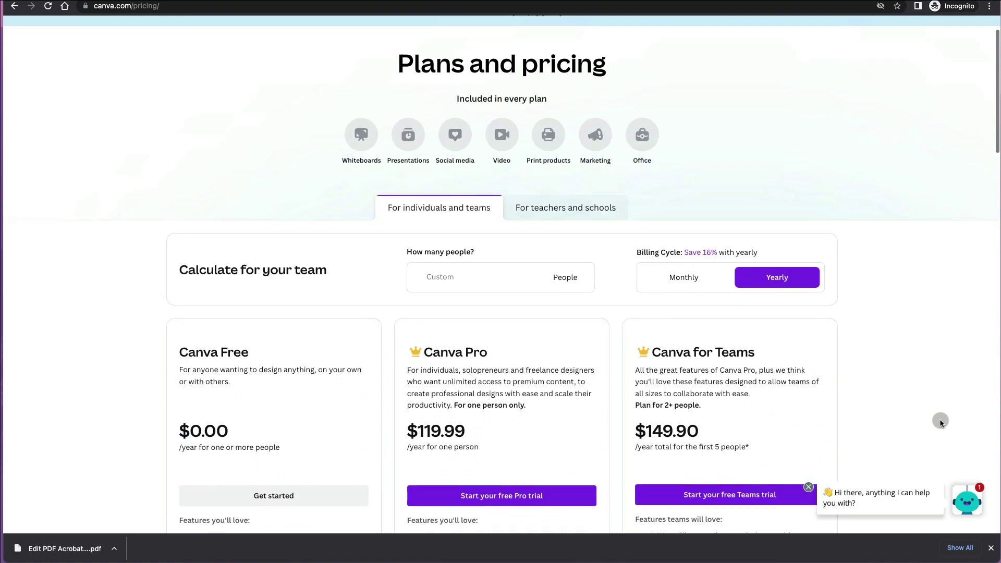
{"action": "scroll", "coordinate": [940, 421], "scroll_direction": "down", "scroll_amount": 2}
{"action": "scroll", "coordinate": [939, 420], "scroll_direction": "down", "scroll_amount": 3}
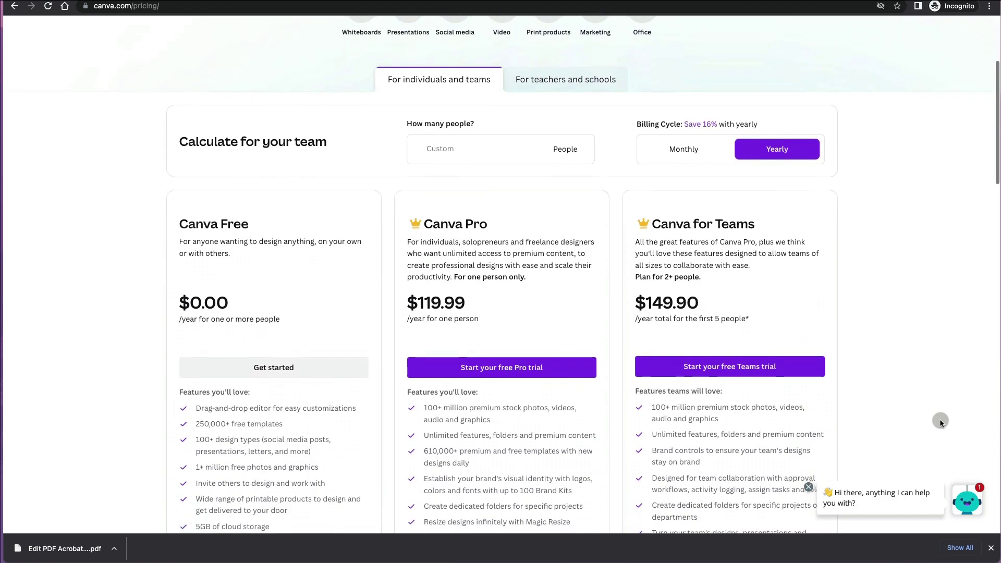
{"action": "scroll", "coordinate": [938, 421], "scroll_direction": "down", "scroll_amount": 1}
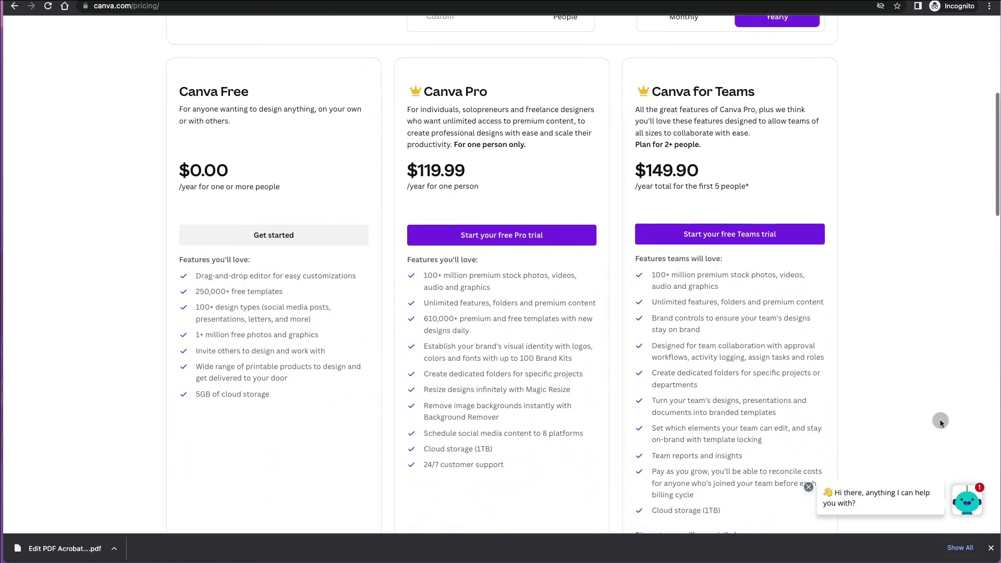
{"action": "scroll", "coordinate": [548, 266], "scroll_direction": "up", "scroll_amount": 8}
{"action": "scroll", "coordinate": [379, 399], "scroll_direction": "down", "scroll_amount": 1}
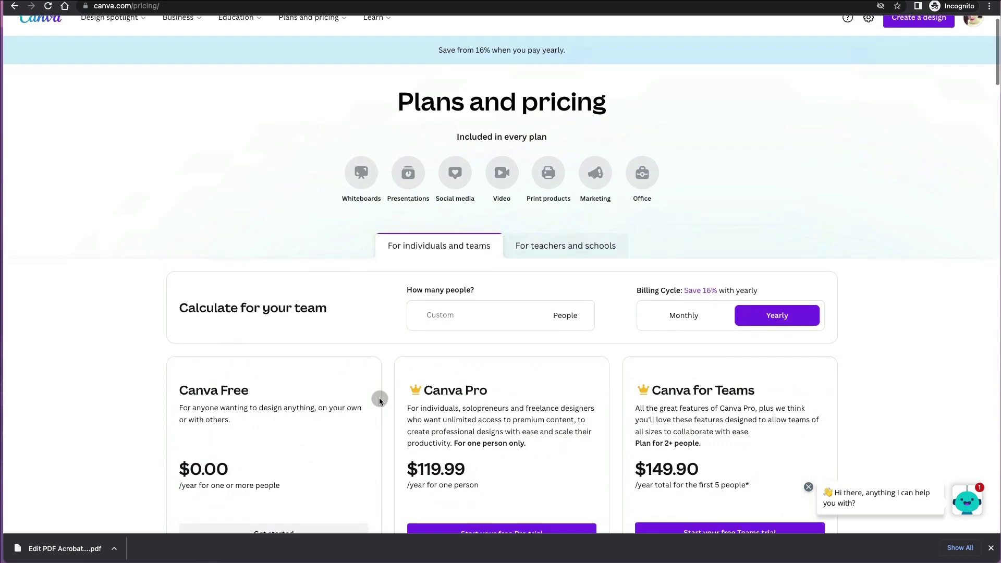
{"action": "left_click", "coordinate": [685, 310]}
{"action": "scroll", "coordinate": [896, 353], "scroll_direction": "down", "scroll_amount": 2}
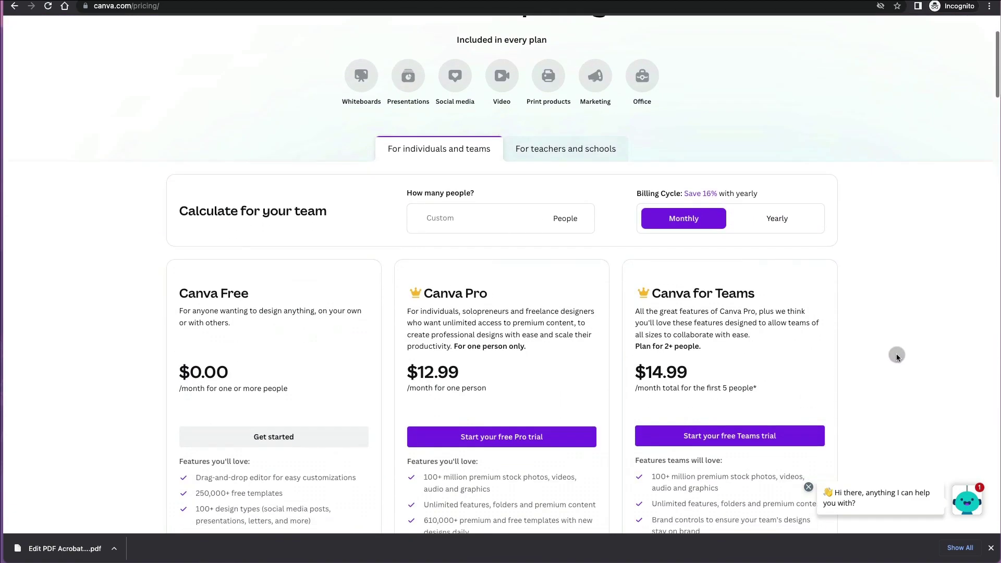
{"action": "scroll", "coordinate": [896, 354], "scroll_direction": "down", "scroll_amount": 2}
{"action": "scroll", "coordinate": [896, 354], "scroll_direction": "down", "scroll_amount": 2}
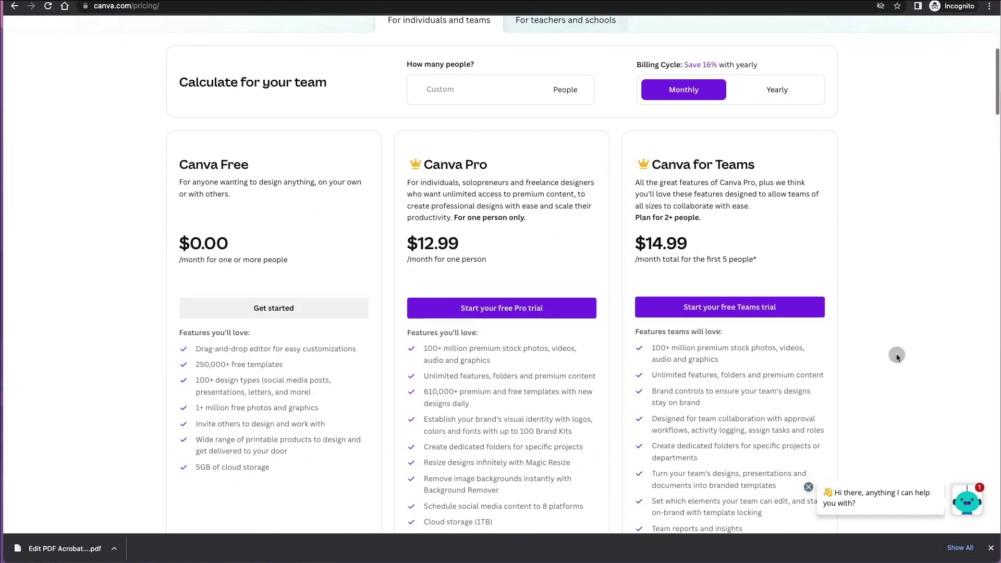